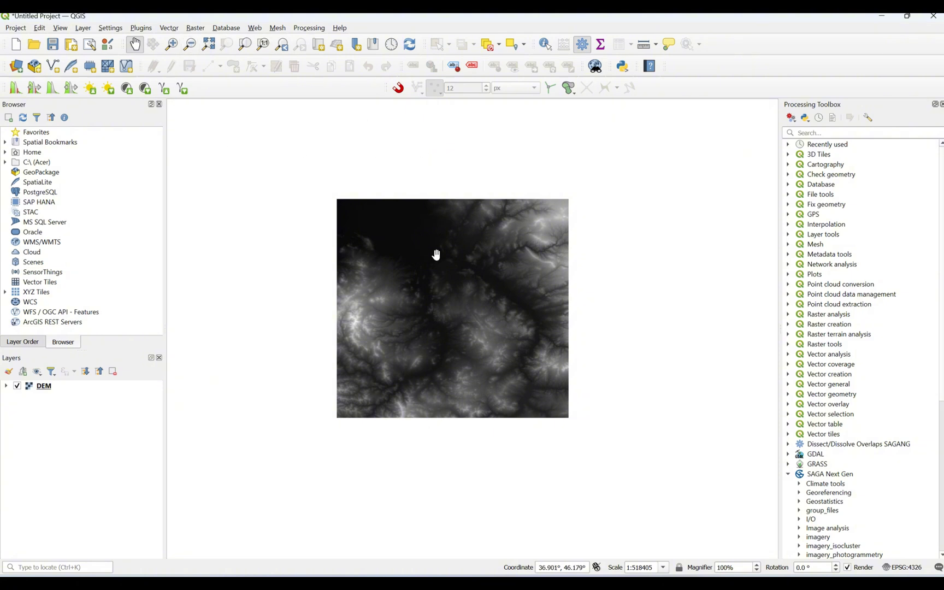
Check the coordinate reference system assigned to the DEM layer in its source properties
left_click_drag(436, 254, 453, 244)
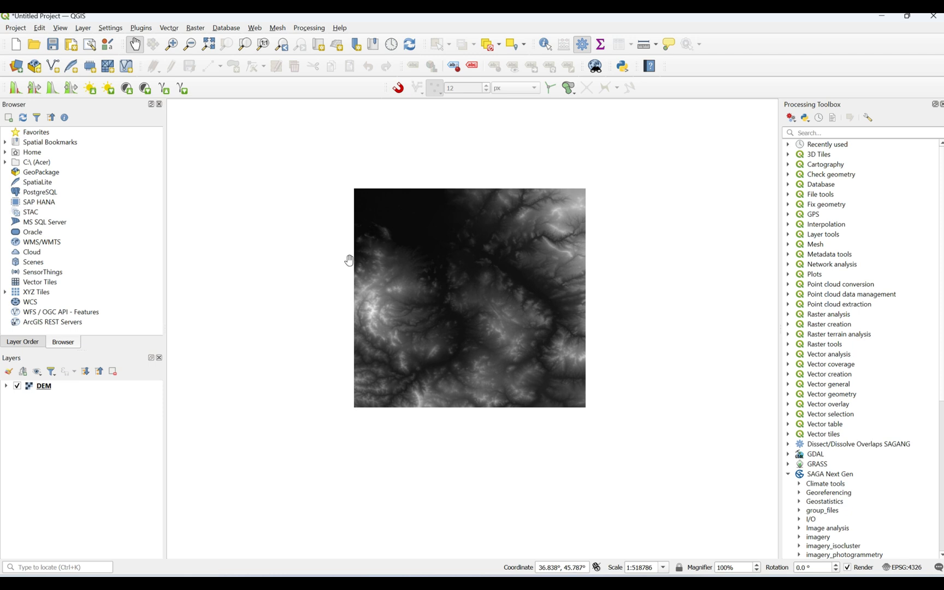
right_click(45, 391)
left_click(60, 383)
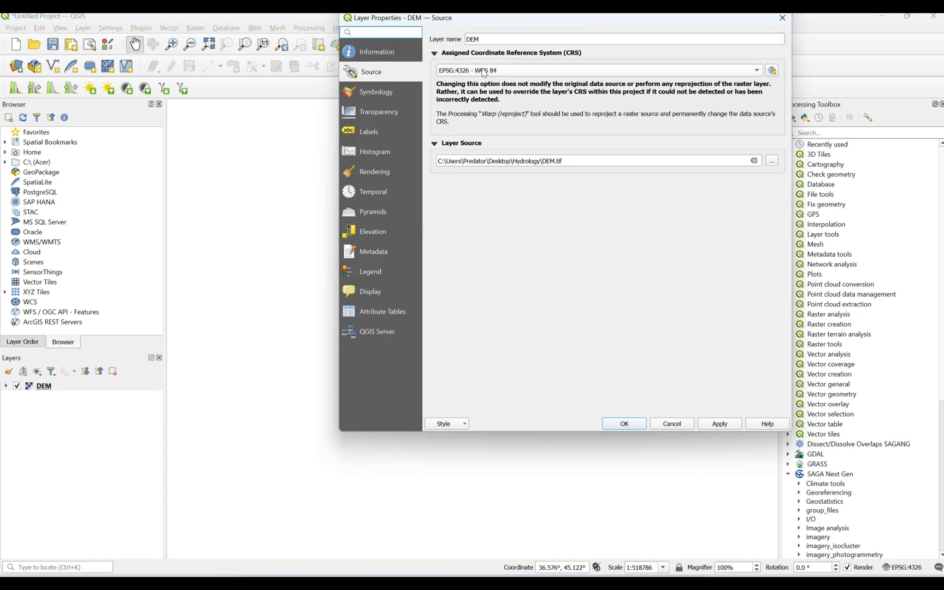
mouse_move(482, 73)
left_click(685, 425)
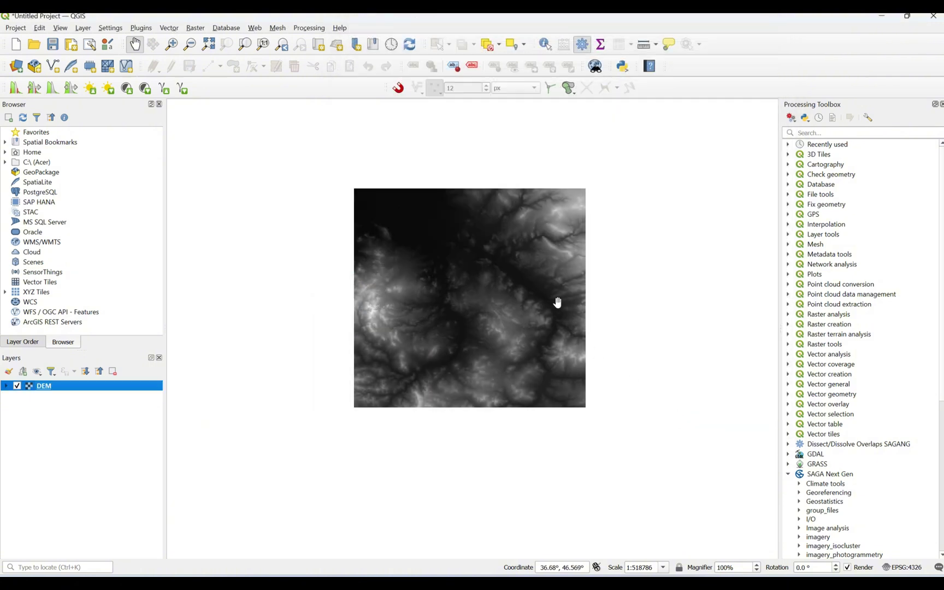
left_click(196, 28)
mouse_move(238, 109)
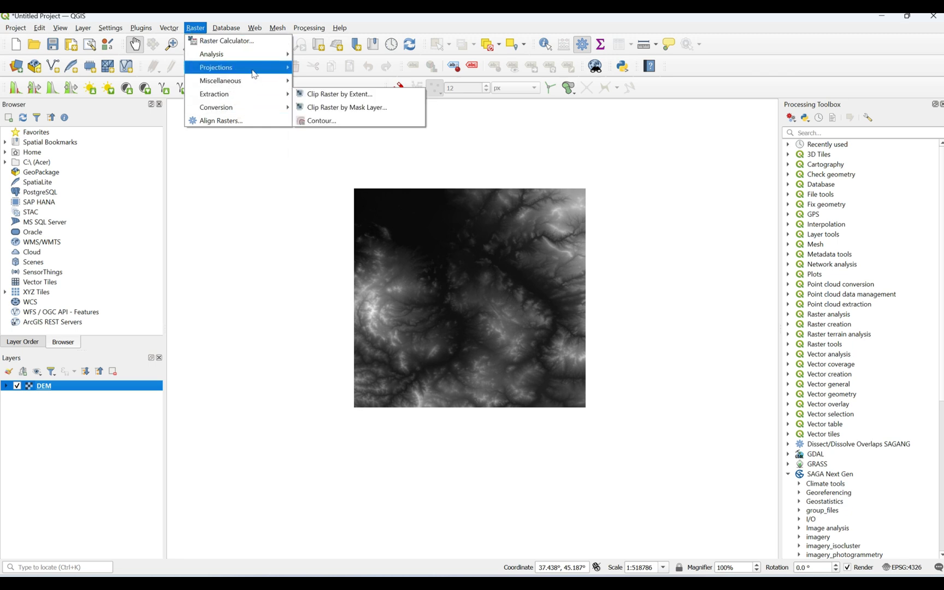
mouse_move(253, 71)
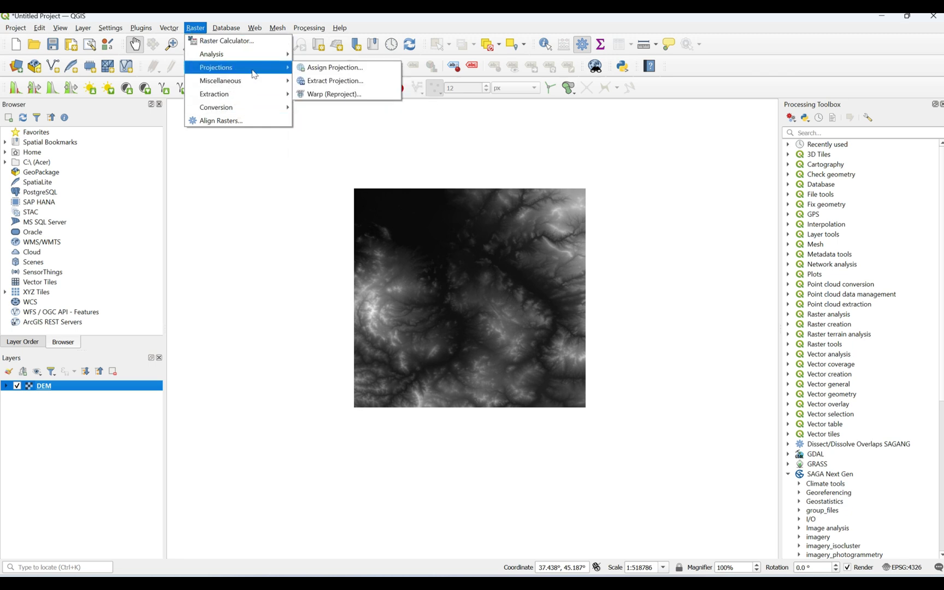
left_click(335, 95)
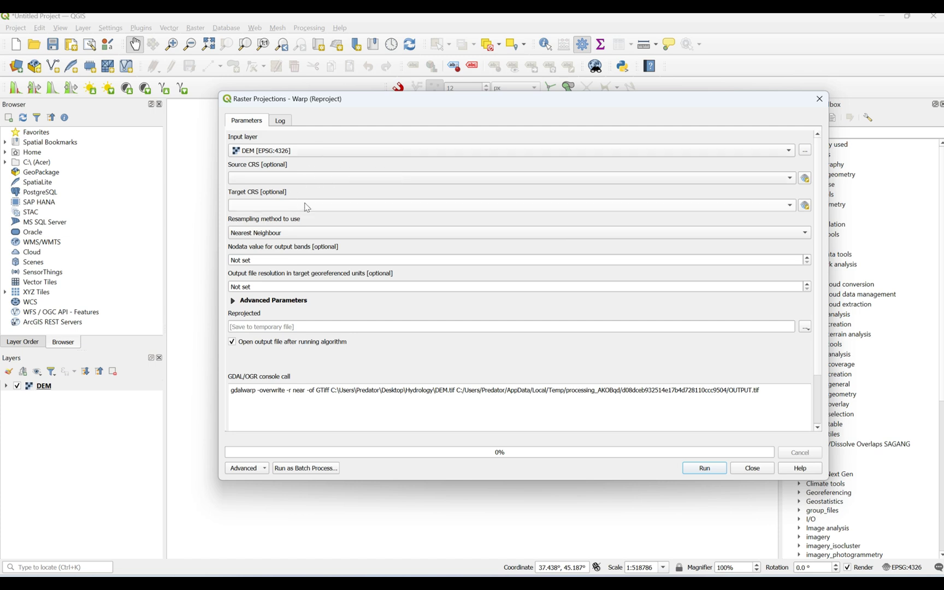
left_click(805, 205)
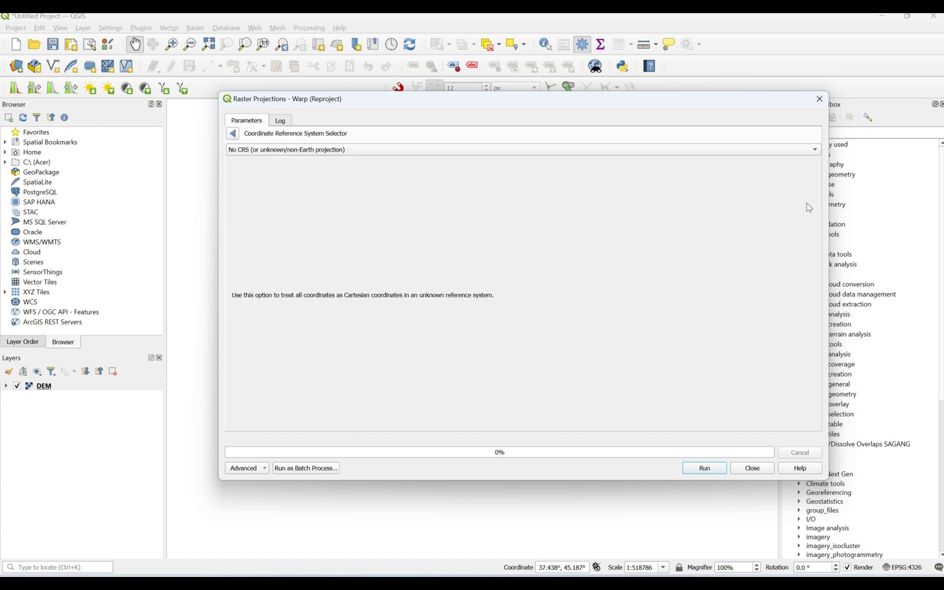
left_click(264, 152)
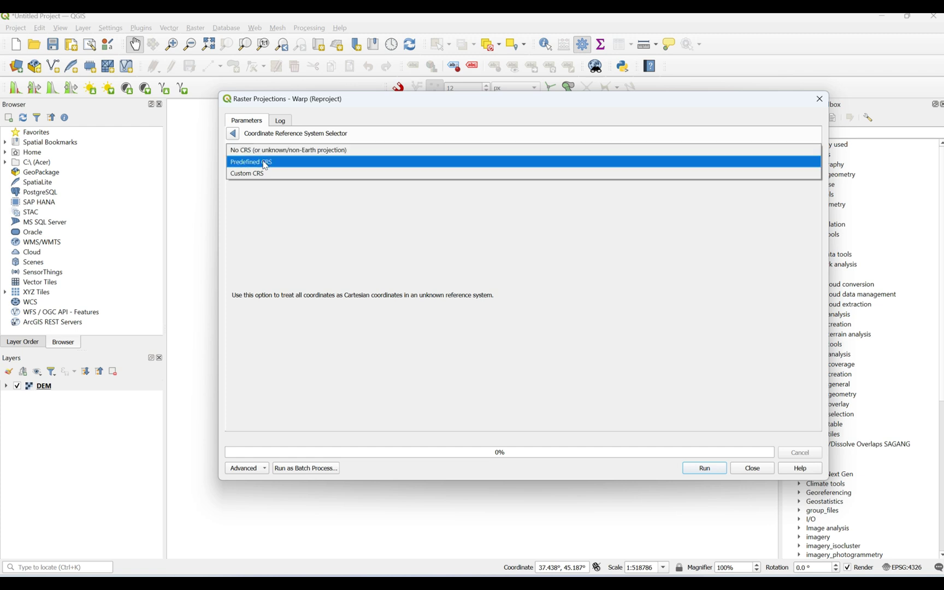
left_click(265, 163)
left_click(265, 165)
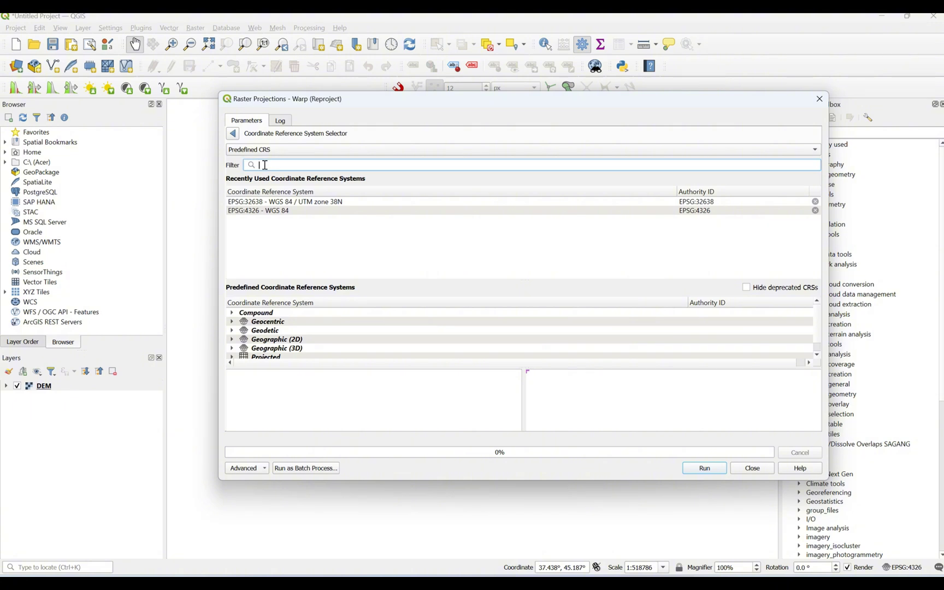
type("38")
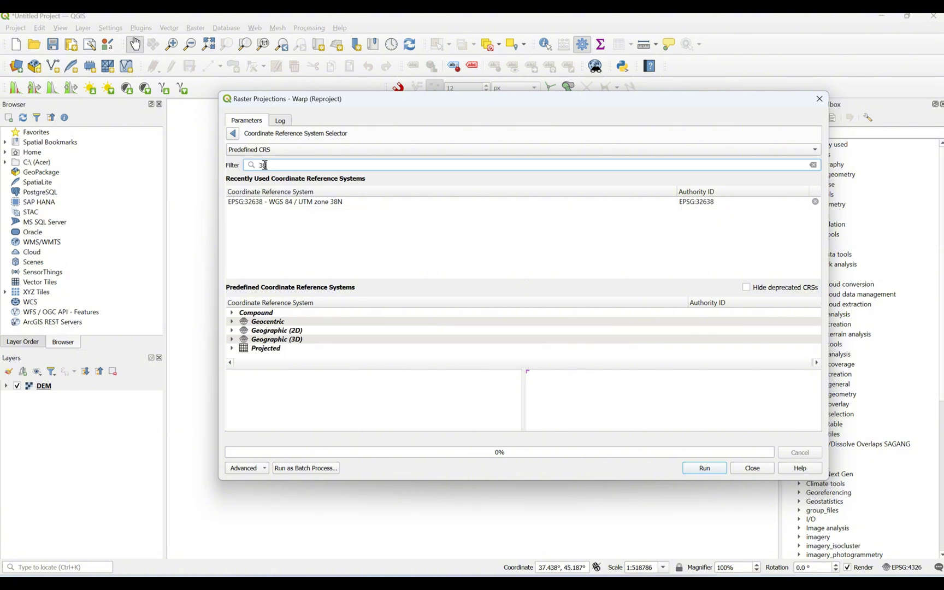
type("n")
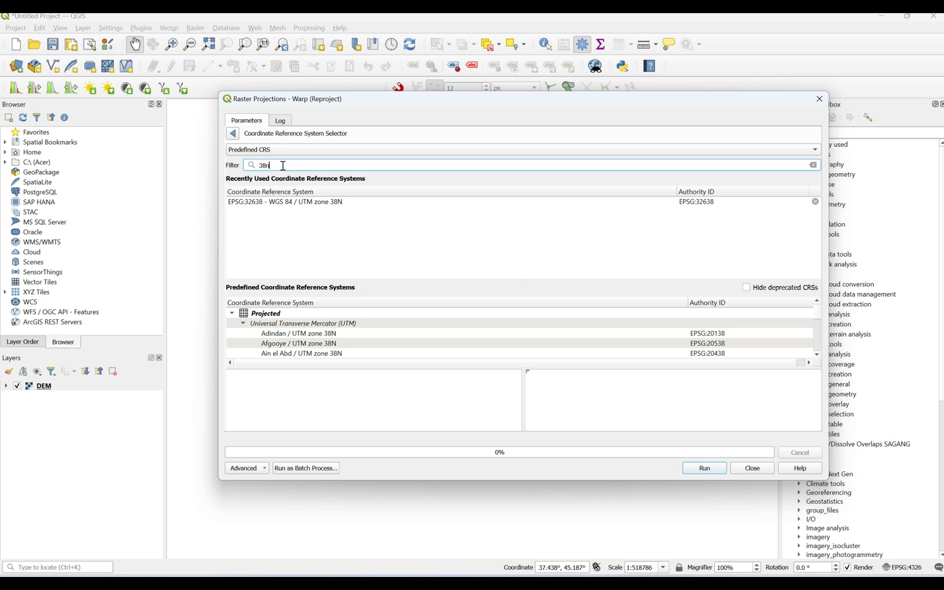
scroll(351, 344, "down", 3)
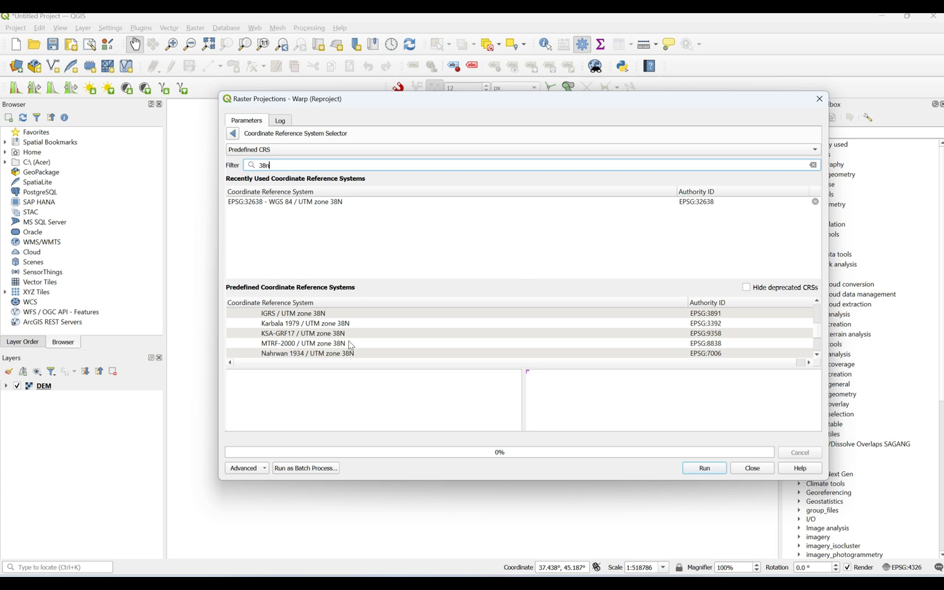
scroll(351, 344, "down", 3)
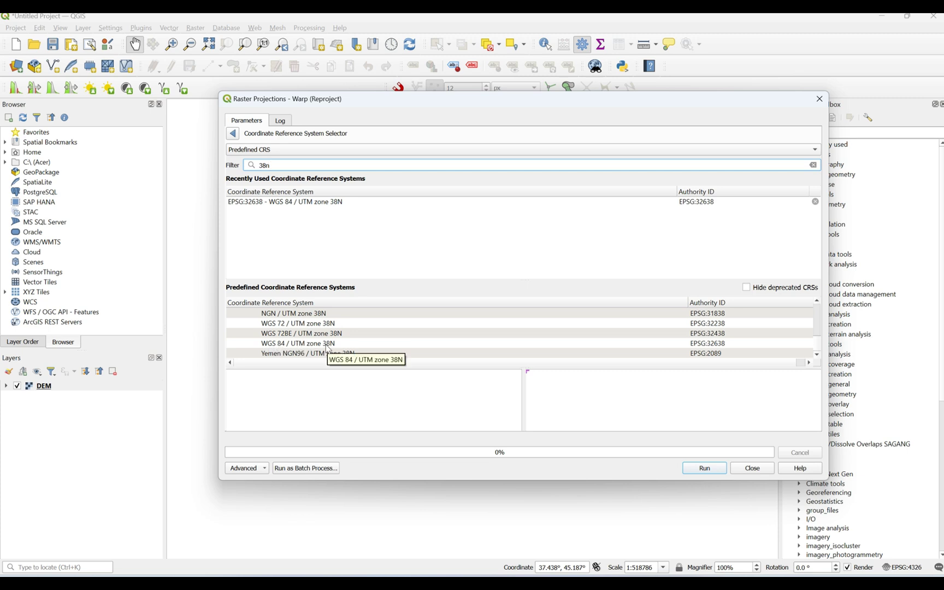
left_click(351, 344)
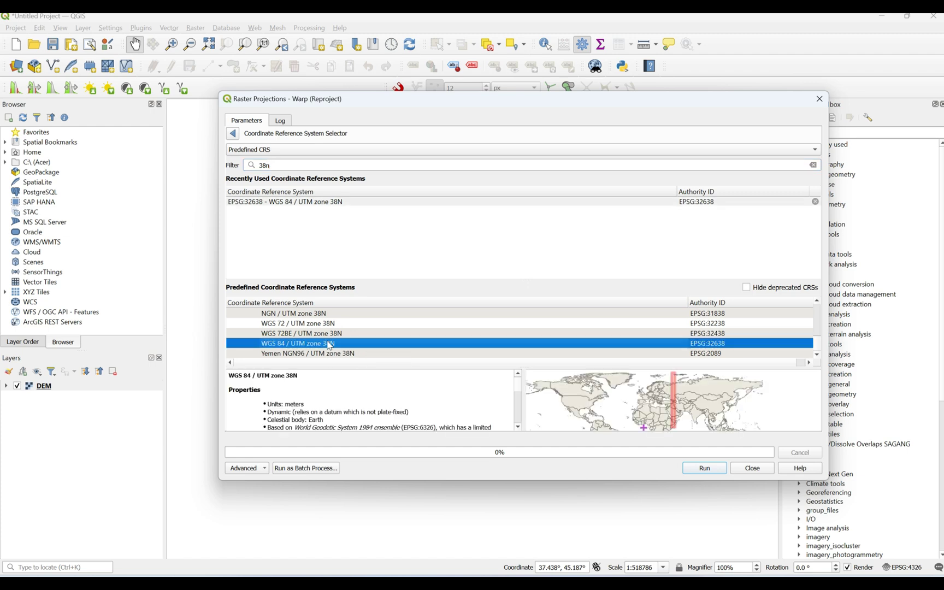
left_click(750, 469)
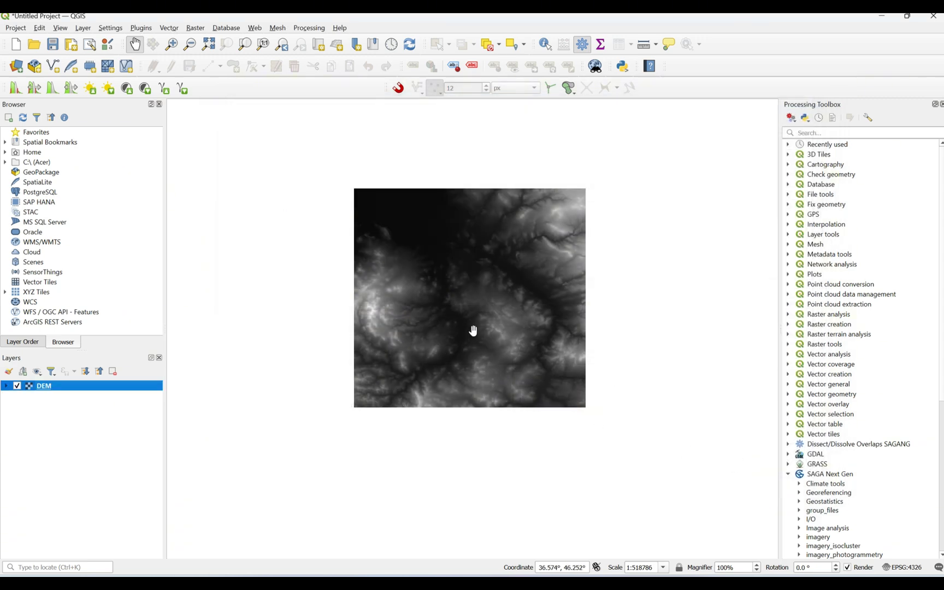
left_click_drag(427, 226, 428, 253)
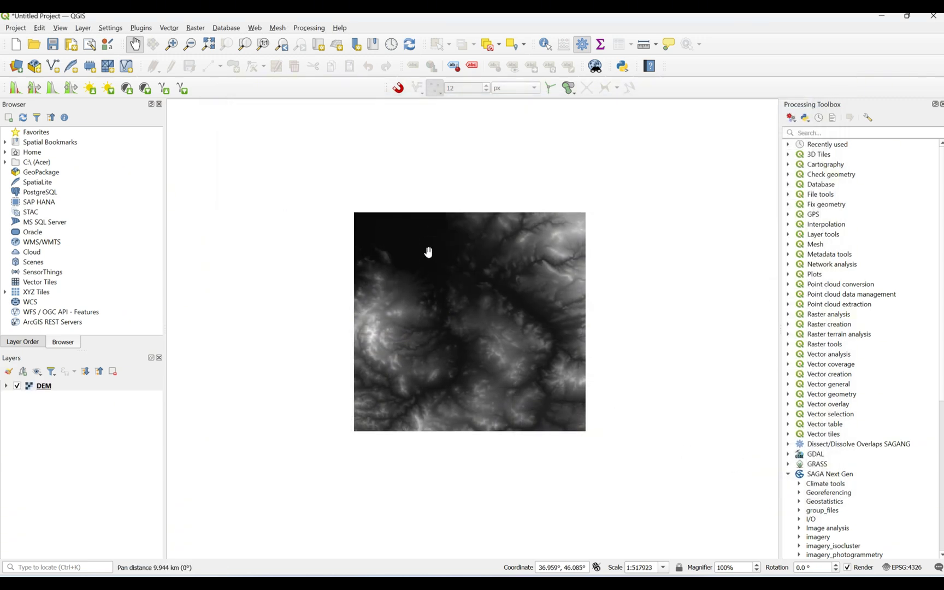
scroll(428, 252, "up", 1)
scroll(428, 252, "down", 1)
left_click_drag(486, 274, 442, 256)
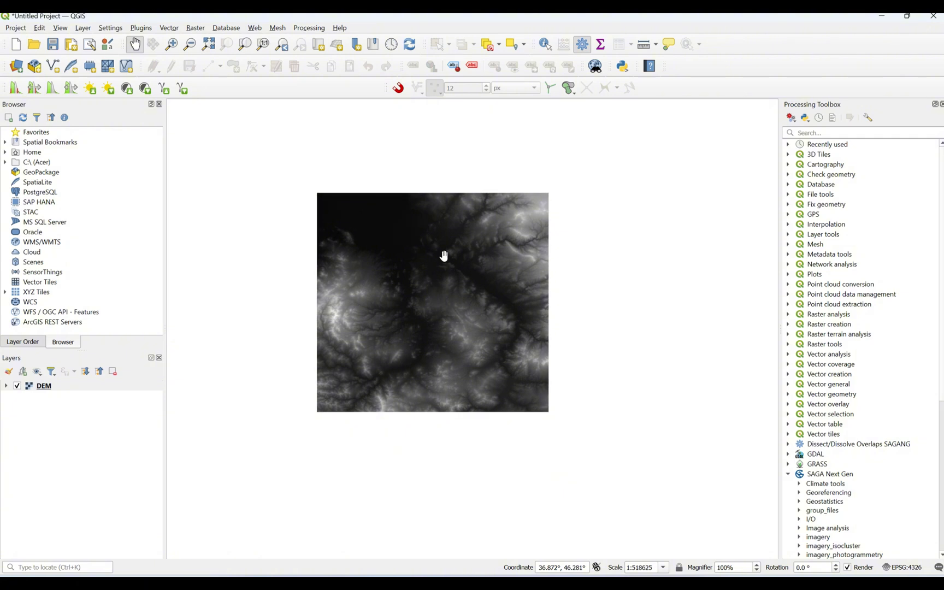
left_click_drag(431, 236, 491, 242)
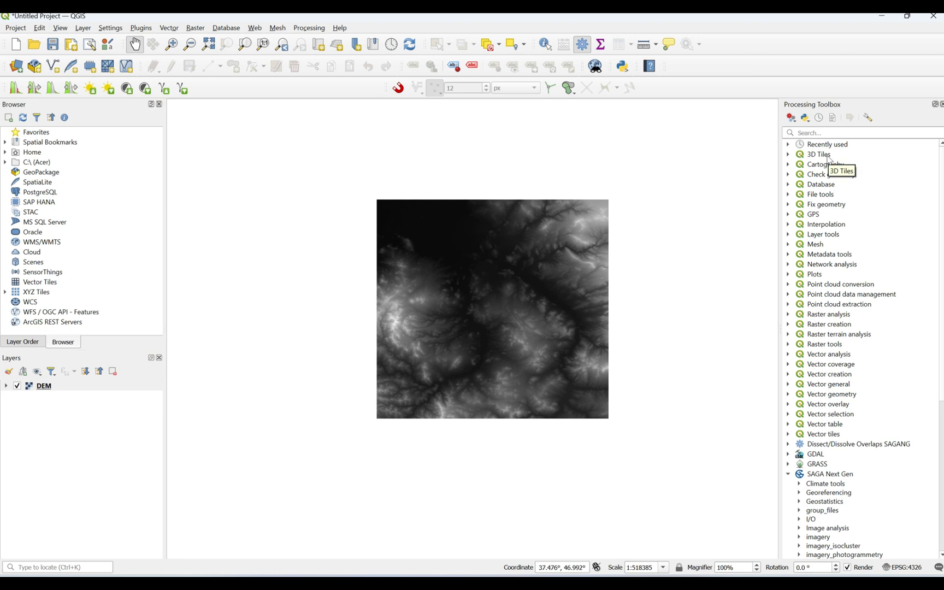
Search the processing toolbox for slope tools
left_click(310, 29)
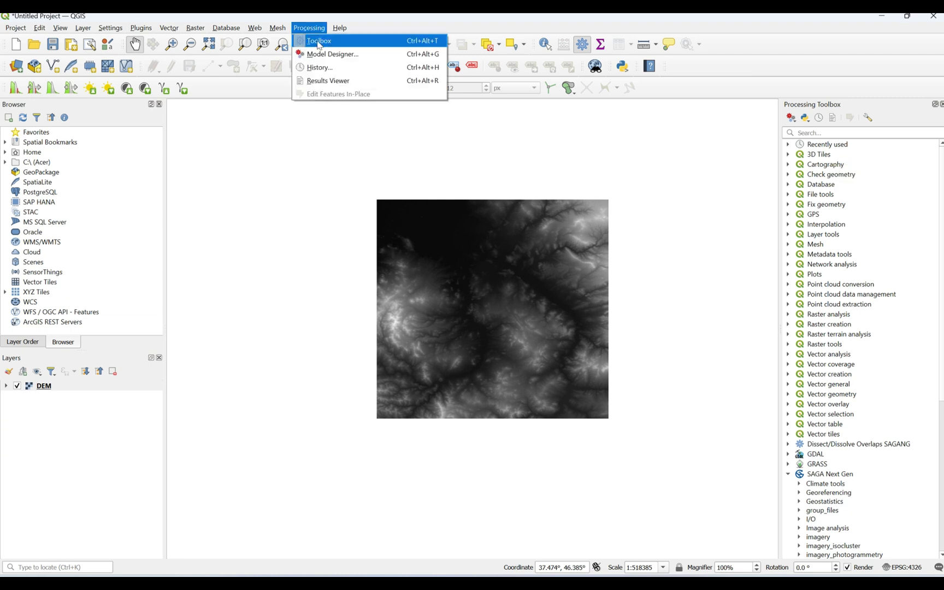
left_click(821, 131)
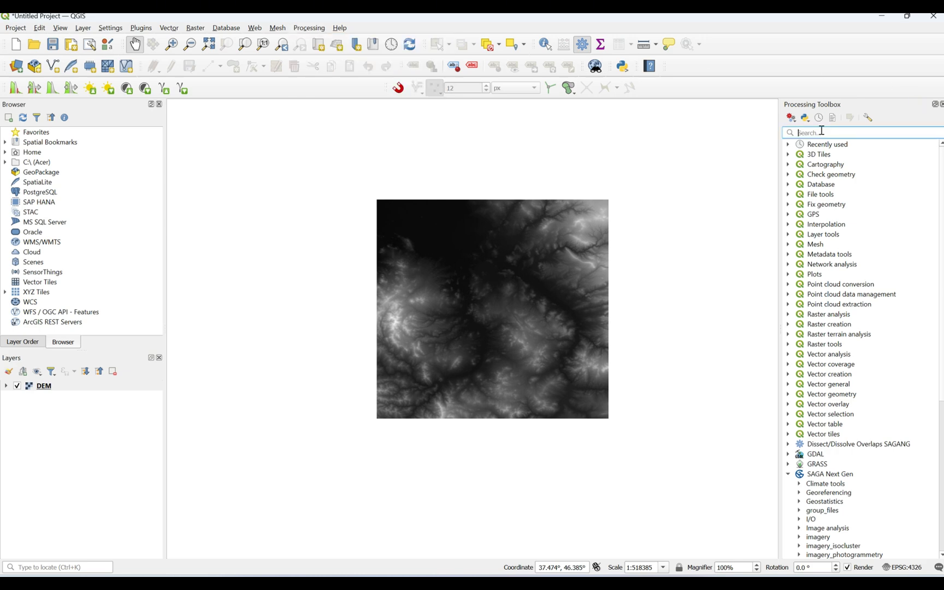
type("slope")
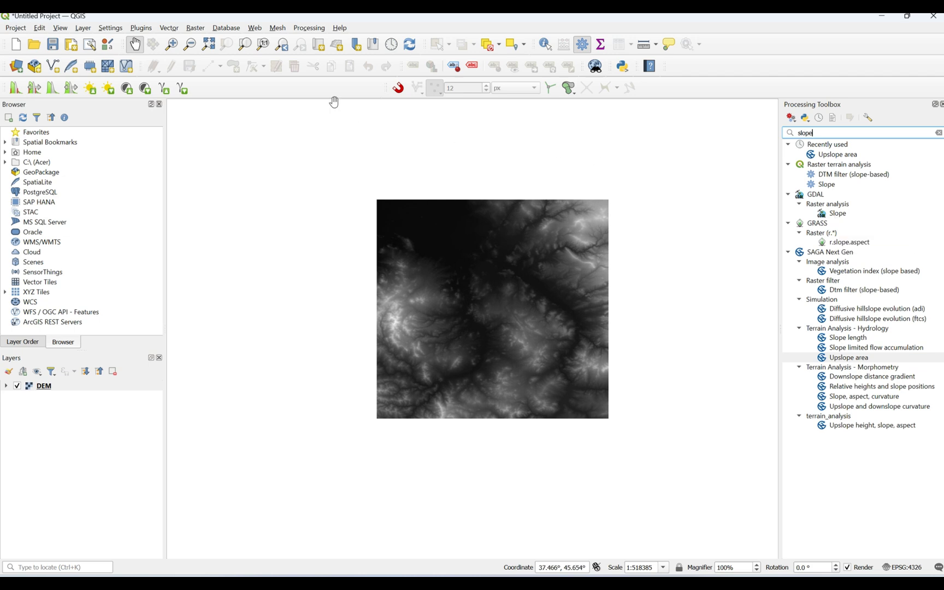
Set up the raster Slope analysis on the DEM layer with slope expressed as percent instead of degrees
left_click(204, 32)
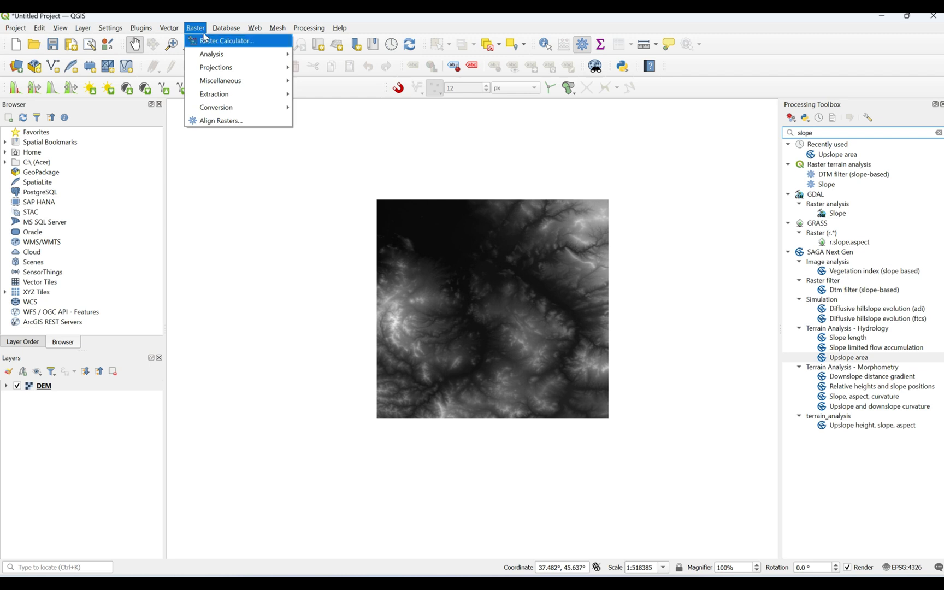
mouse_move(214, 57)
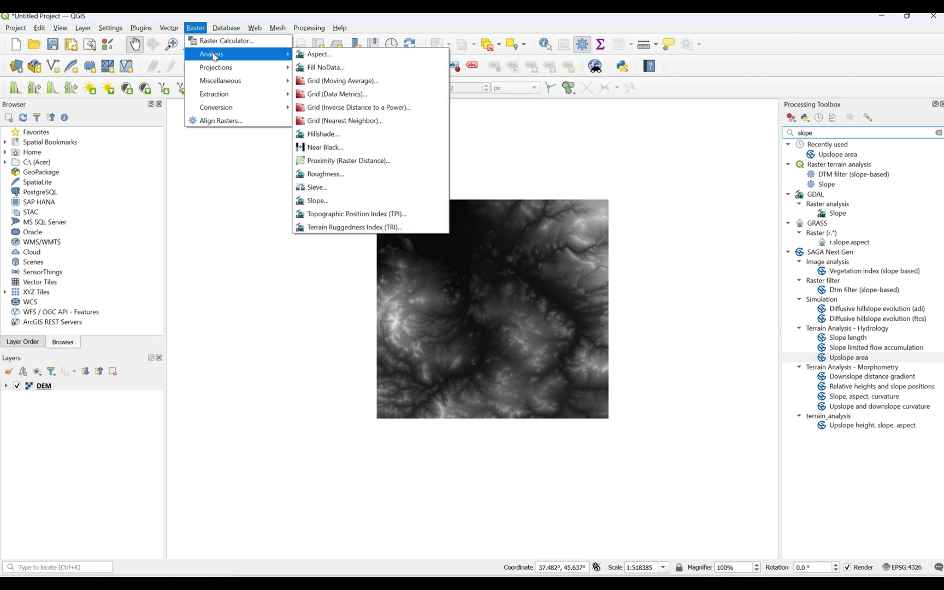
left_click(322, 200)
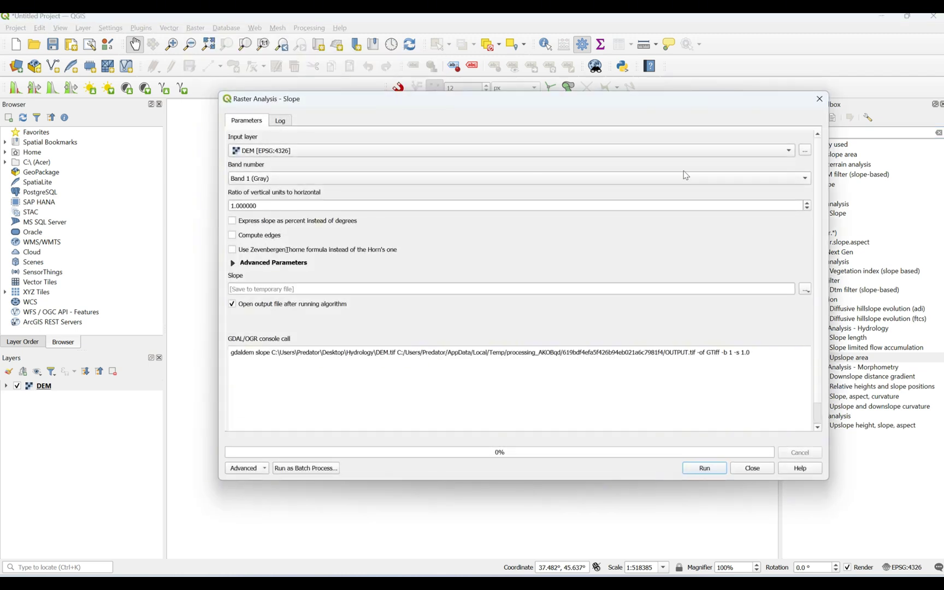
left_click(273, 153)
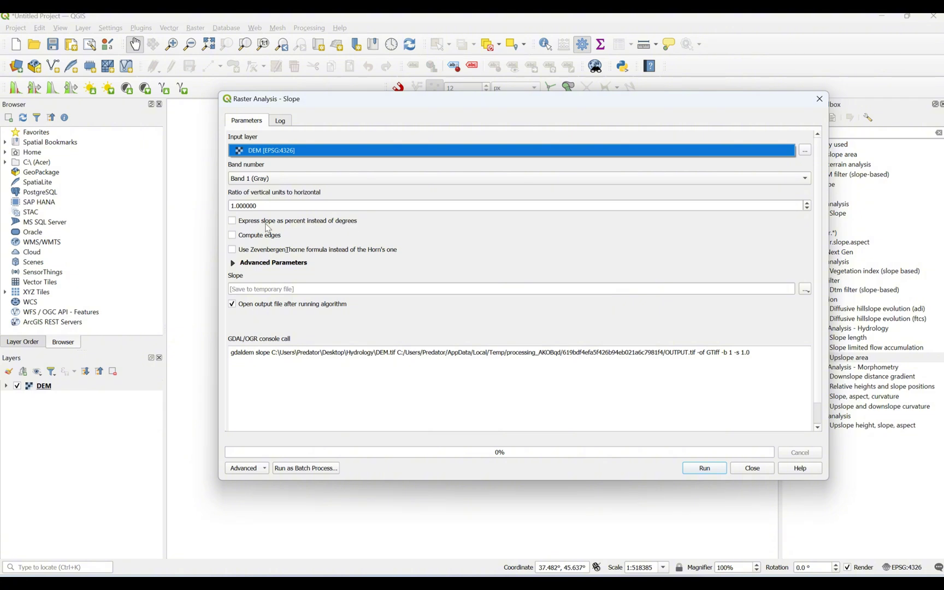
left_click(231, 221)
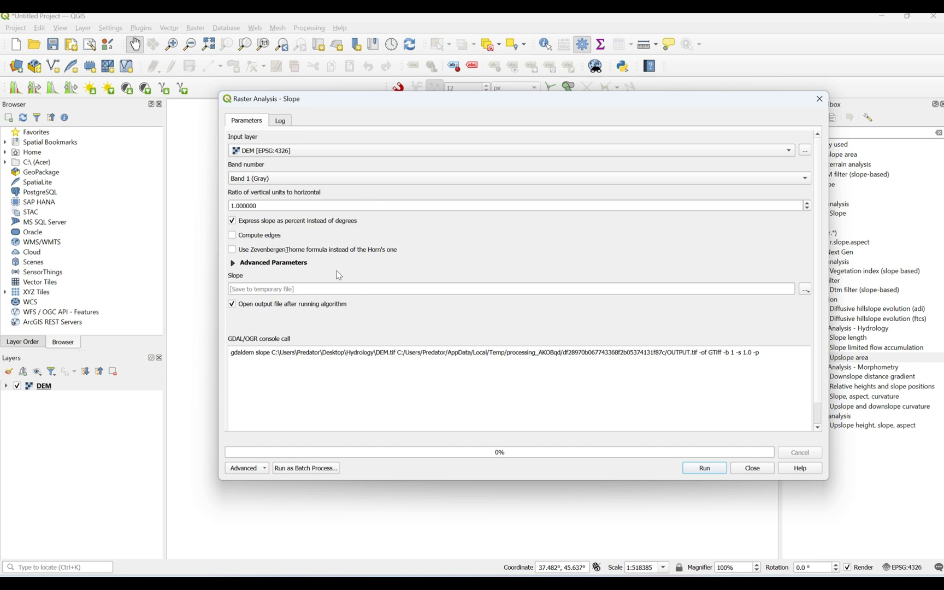
Set the slope output to an SDAT file named Slope in a new Desktop folder called Slope
left_click(805, 289)
left_click(816, 314)
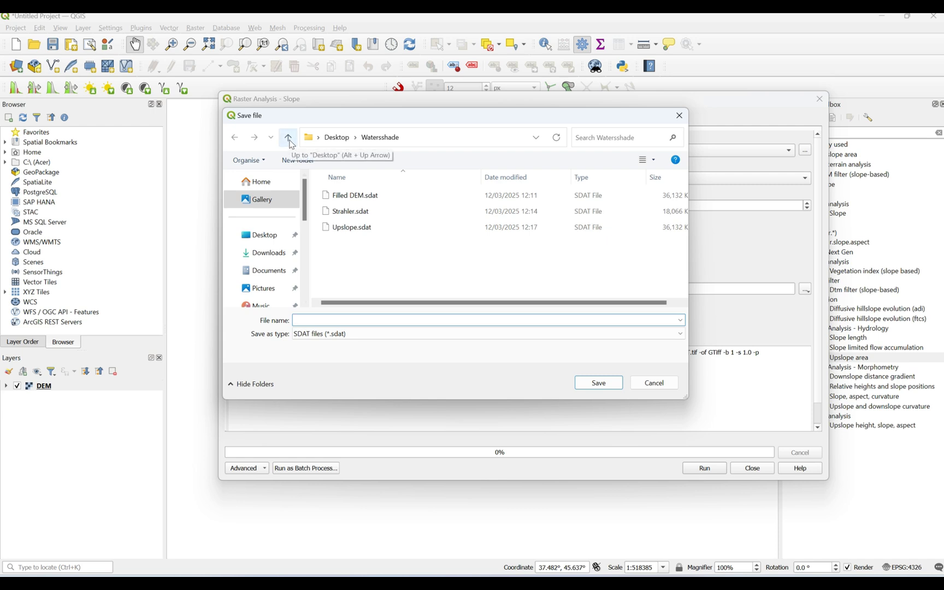
left_click(288, 138)
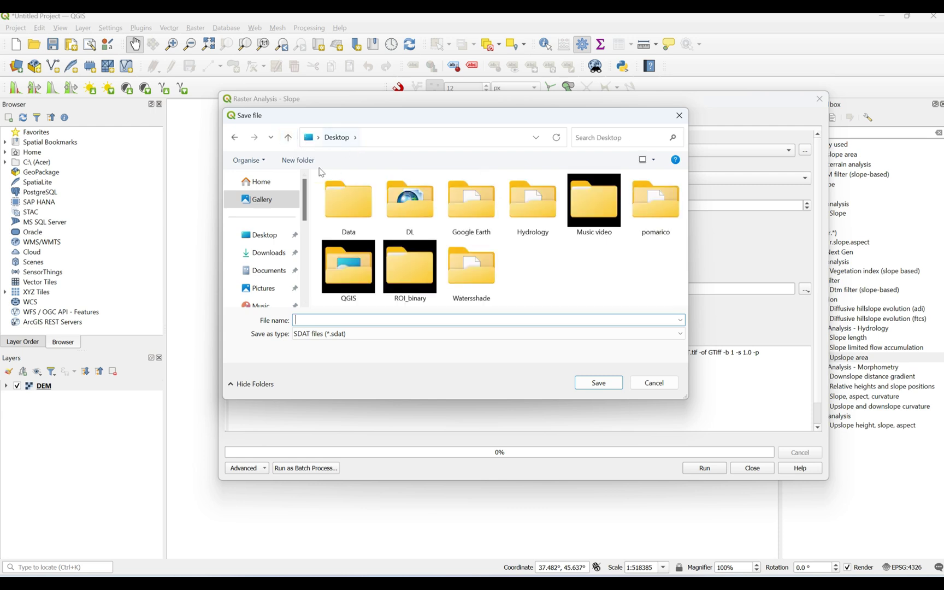
left_click(290, 161)
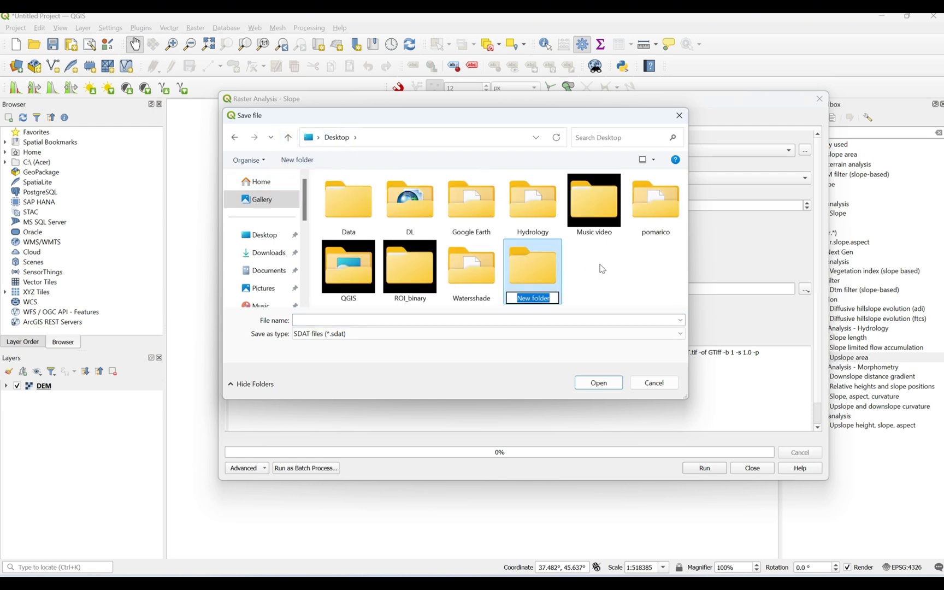
type("Slope")
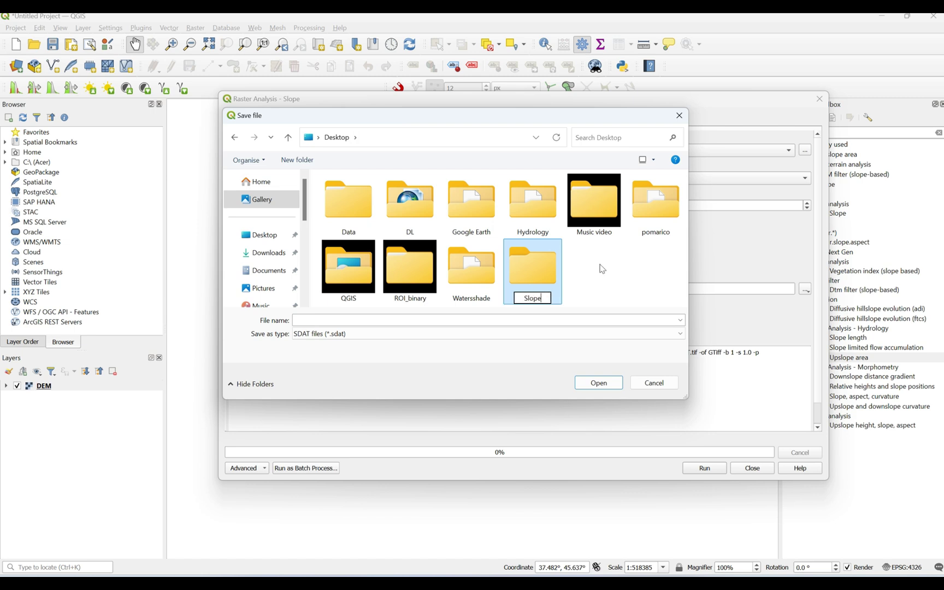
key("Return")
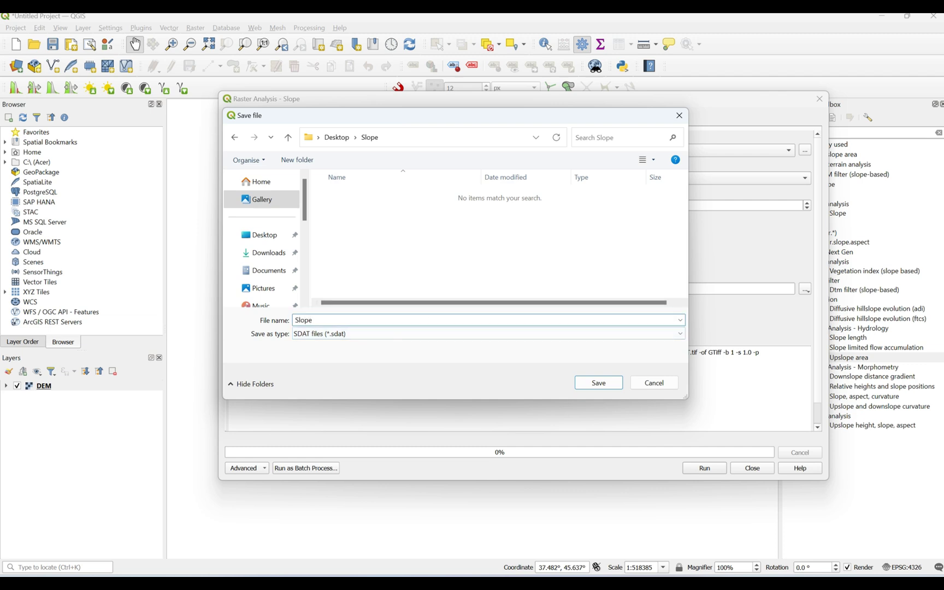
left_click(601, 384)
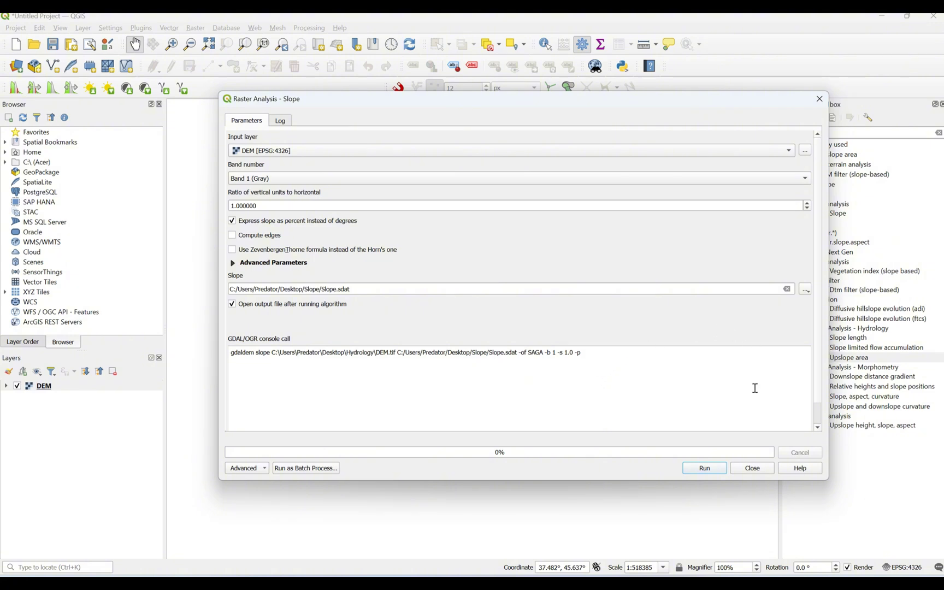
Run the Slope analysis and close its dialog to view the resulting raster
left_click(704, 468)
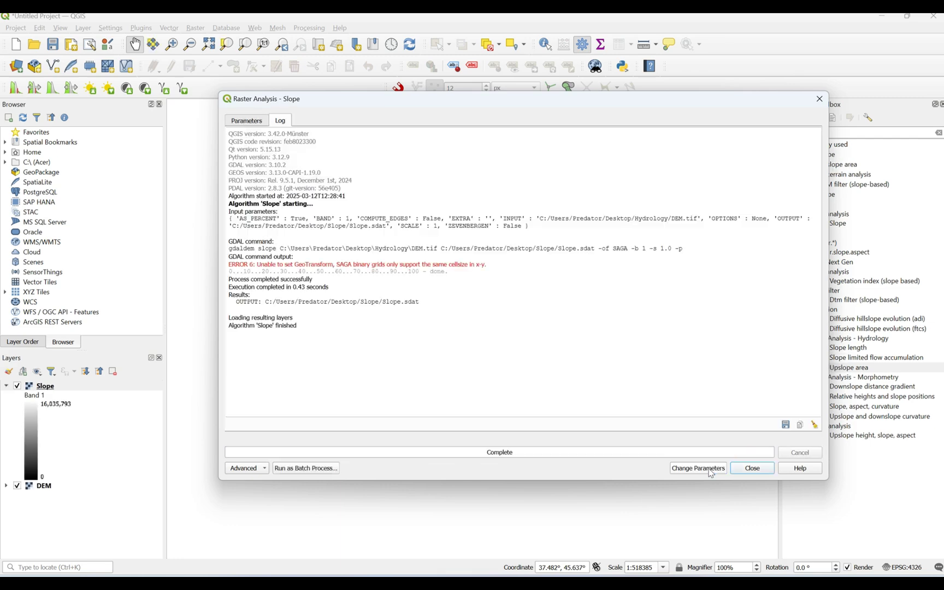
left_click(752, 468)
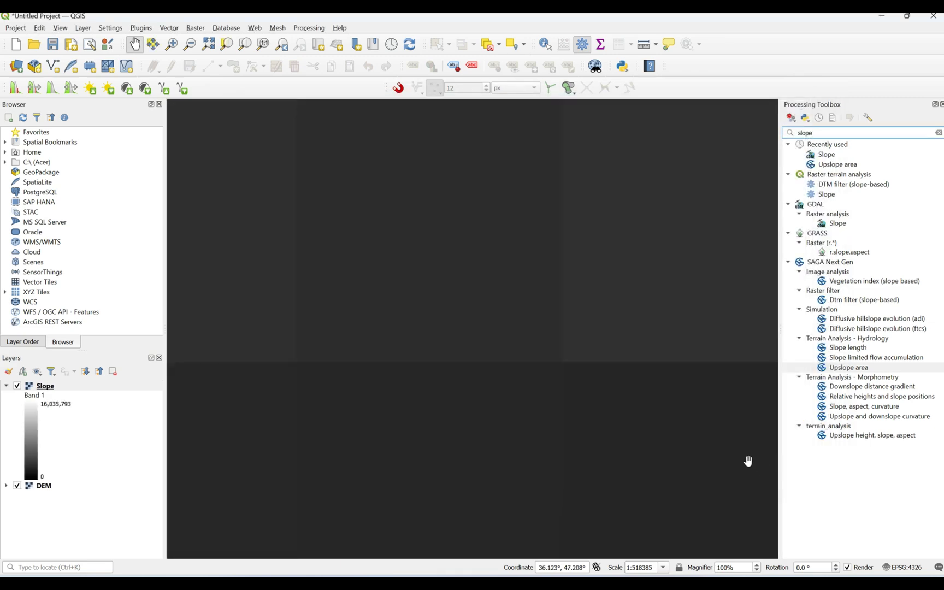
scroll(414, 312, "down", 3)
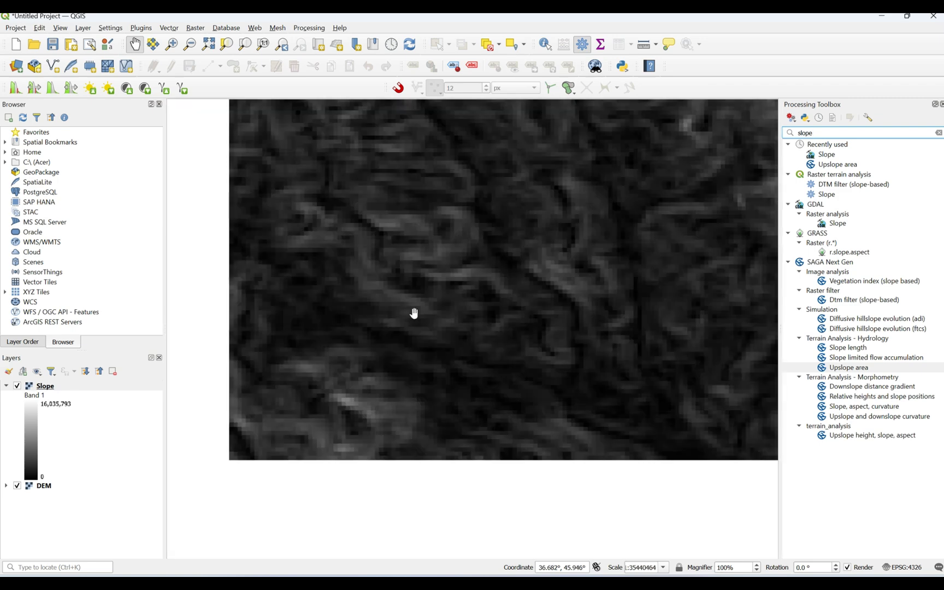
Set the Slope layer's symbology render type to Singleband pseudocolor
left_click_drag(493, 265, 407, 372)
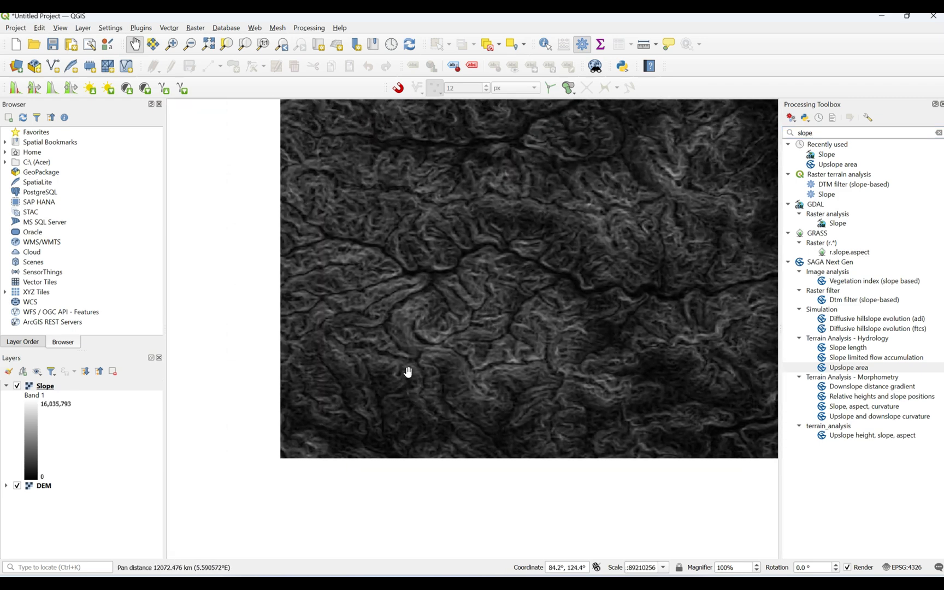
scroll(407, 373, "down", 4)
left_click_drag(487, 310, 445, 347)
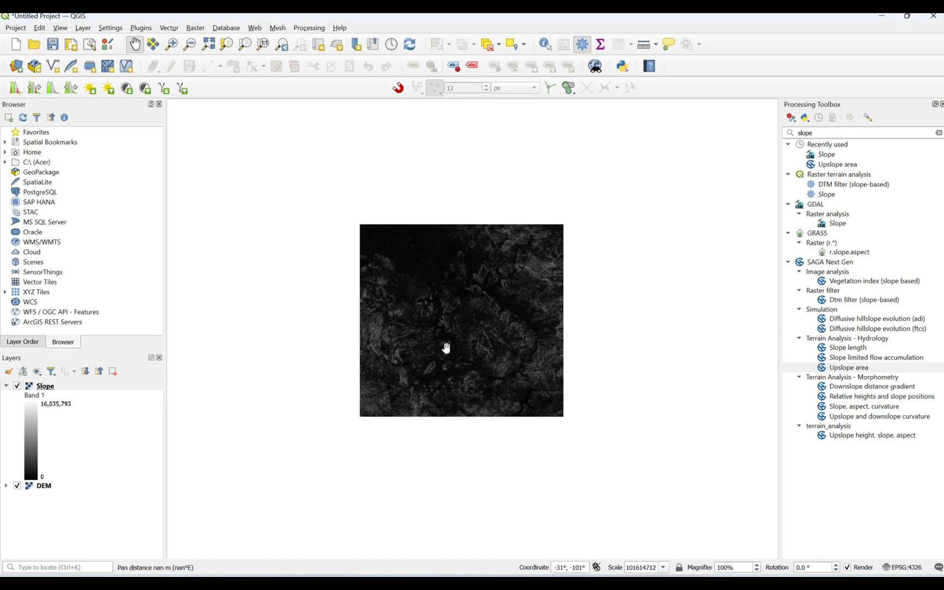
scroll(444, 347, "up", 1)
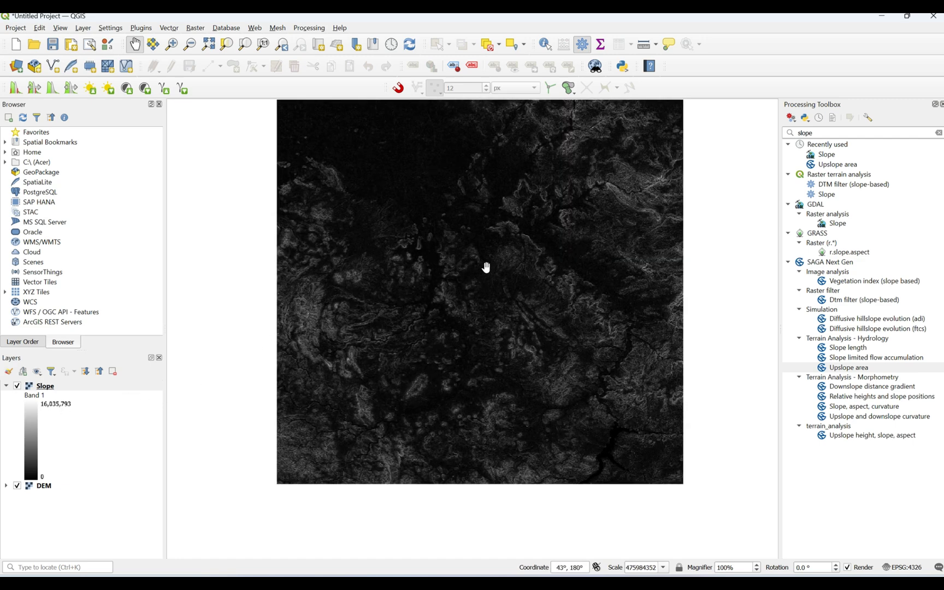
right_click(47, 388)
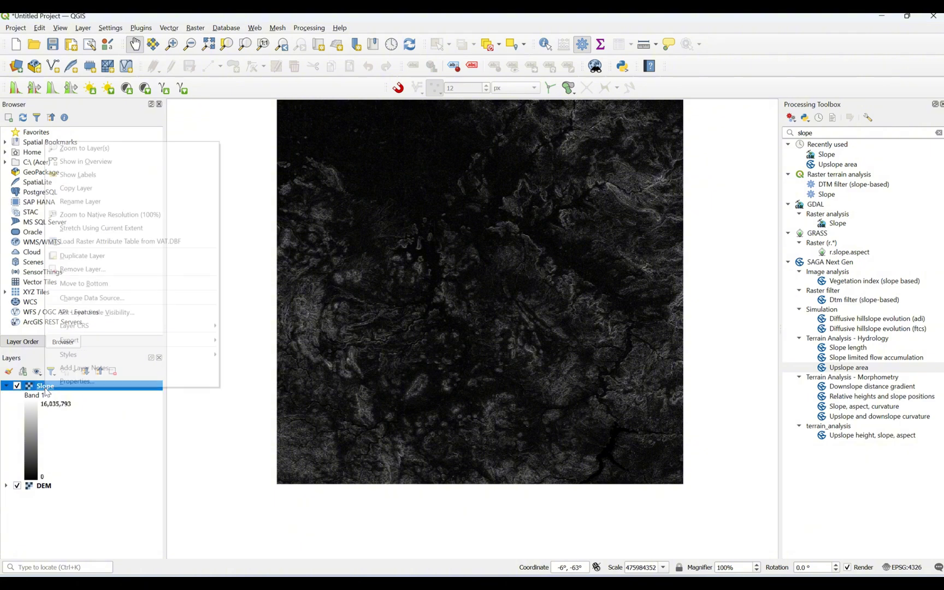
left_click(65, 385)
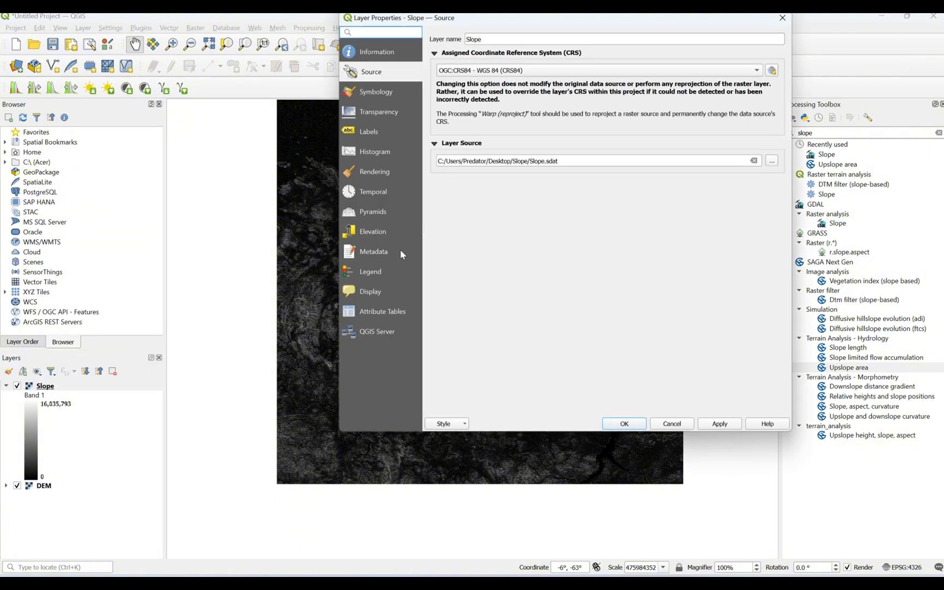
left_click(380, 94)
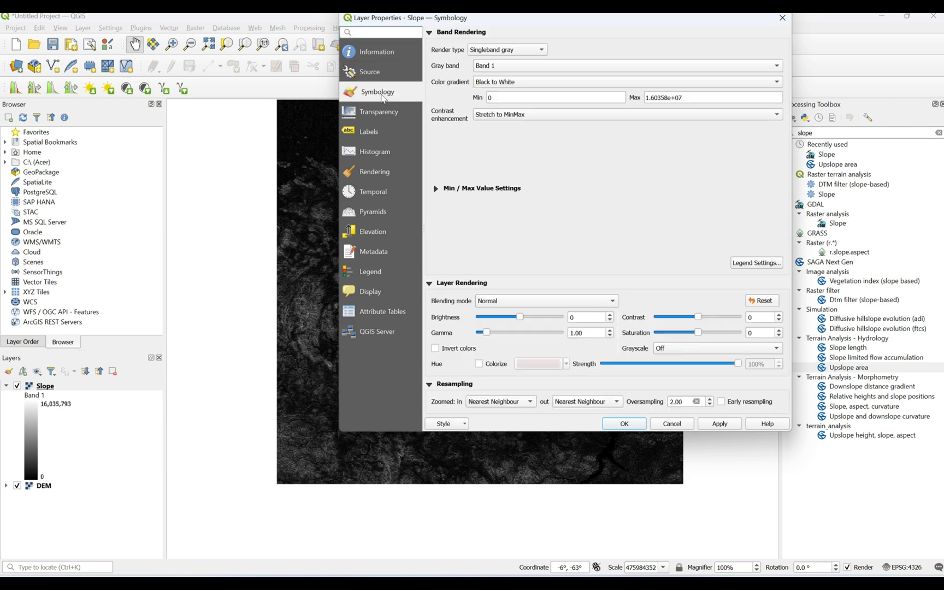
left_click(541, 49)
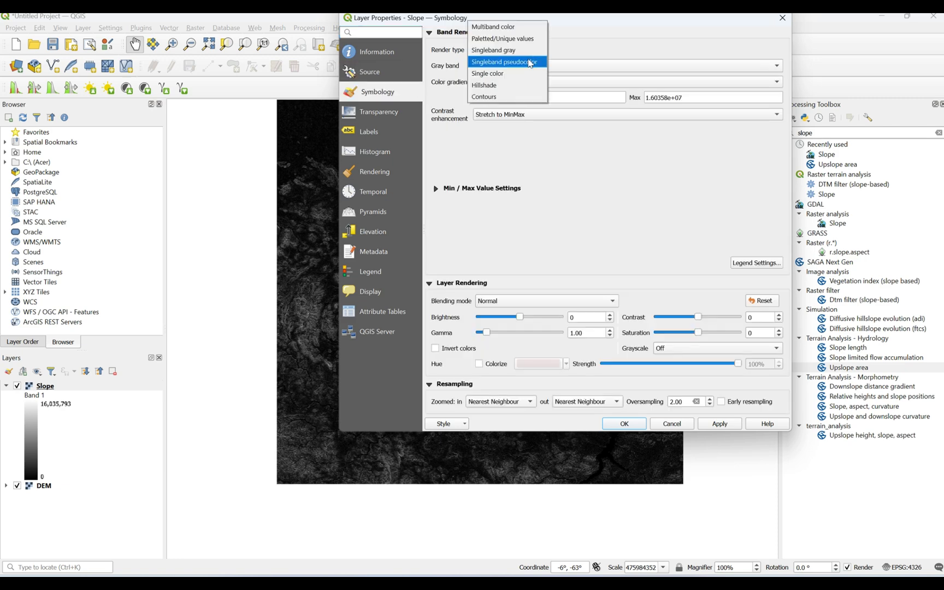
left_click(530, 63)
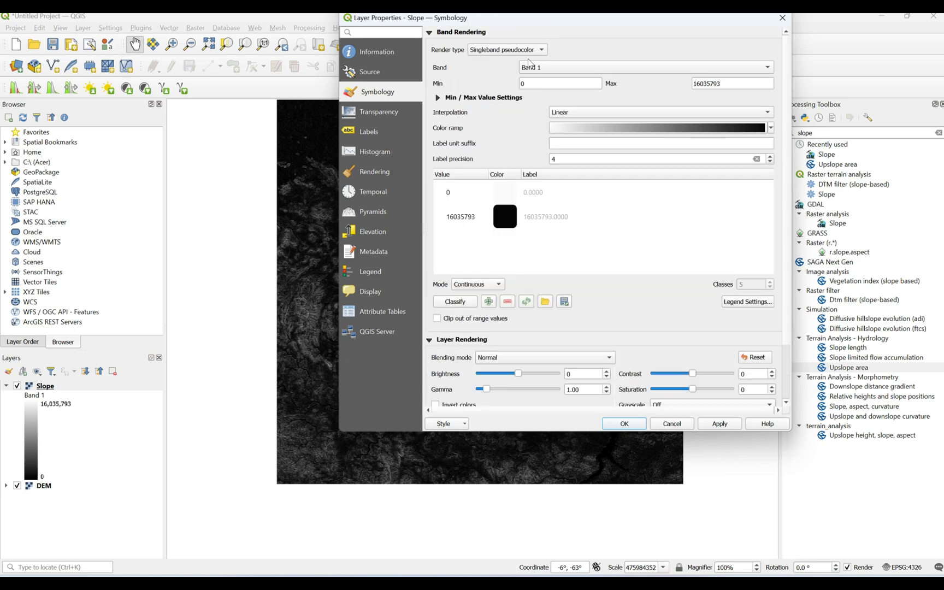
Apply the Spectral color ramp to the Slope layer and close its properties
left_click(772, 130)
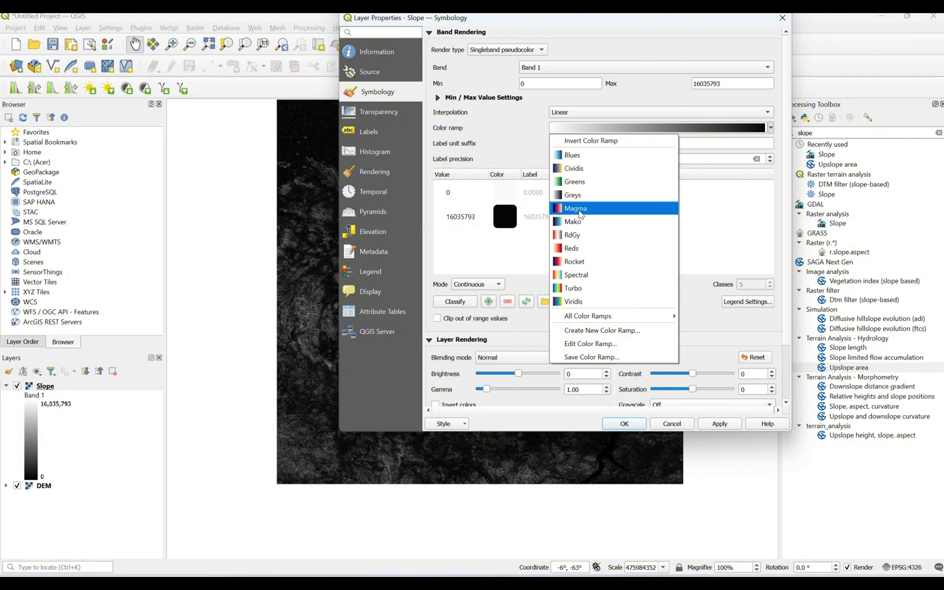
left_click(576, 275)
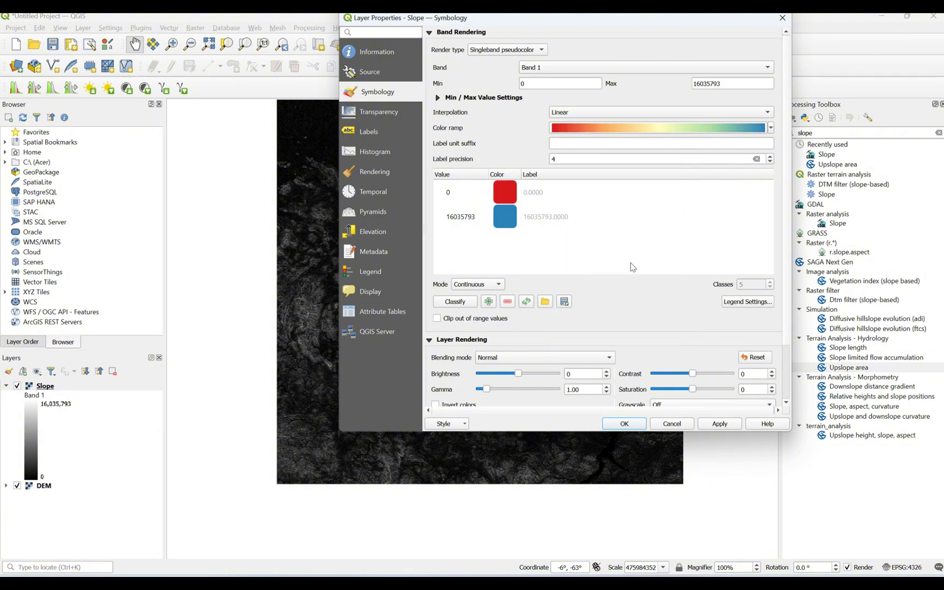
left_click(720, 424)
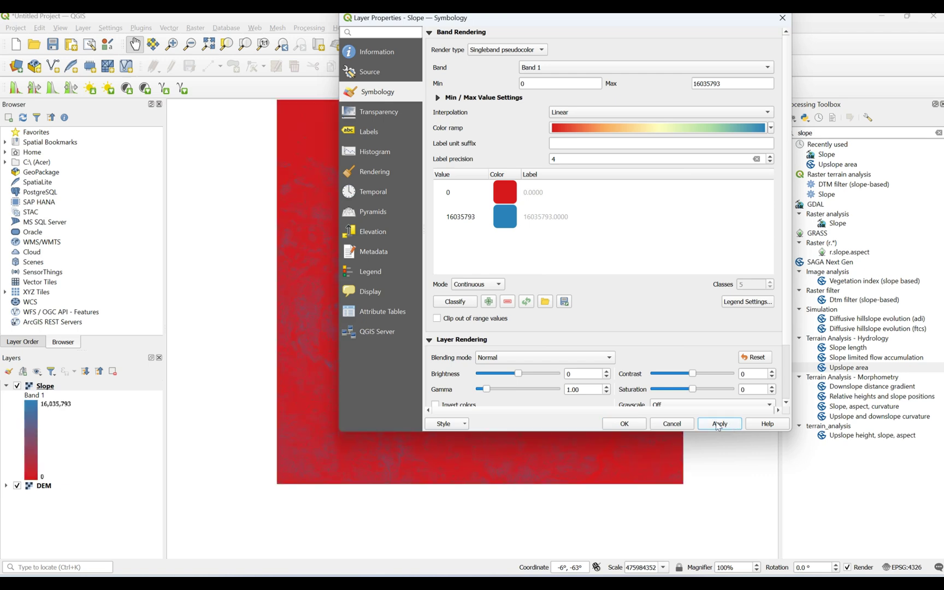
left_click(627, 424)
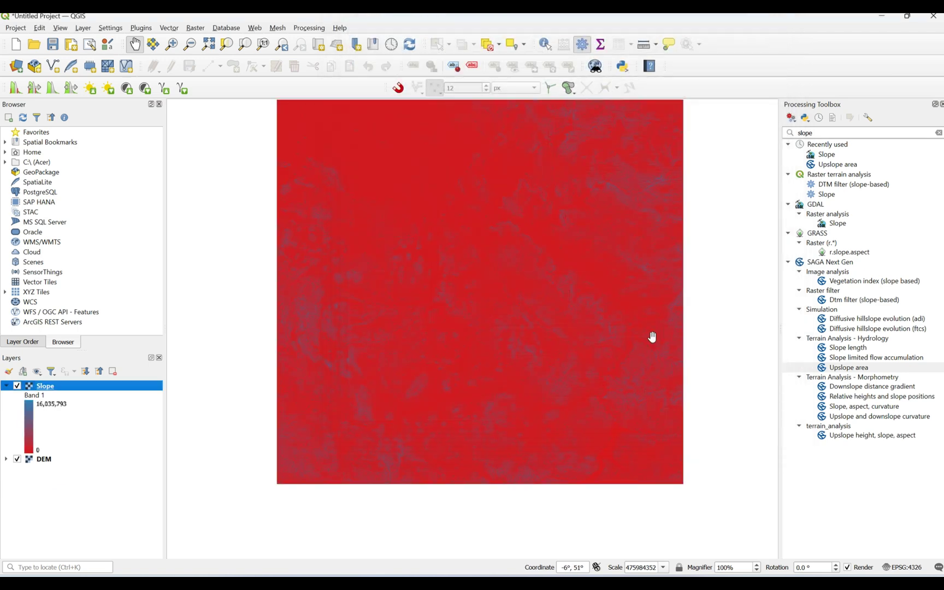
Examine the Spectral-colored Slope raster up close and across its full extent
scroll(377, 320, "up", 1)
scroll(251, 337, "up", 3)
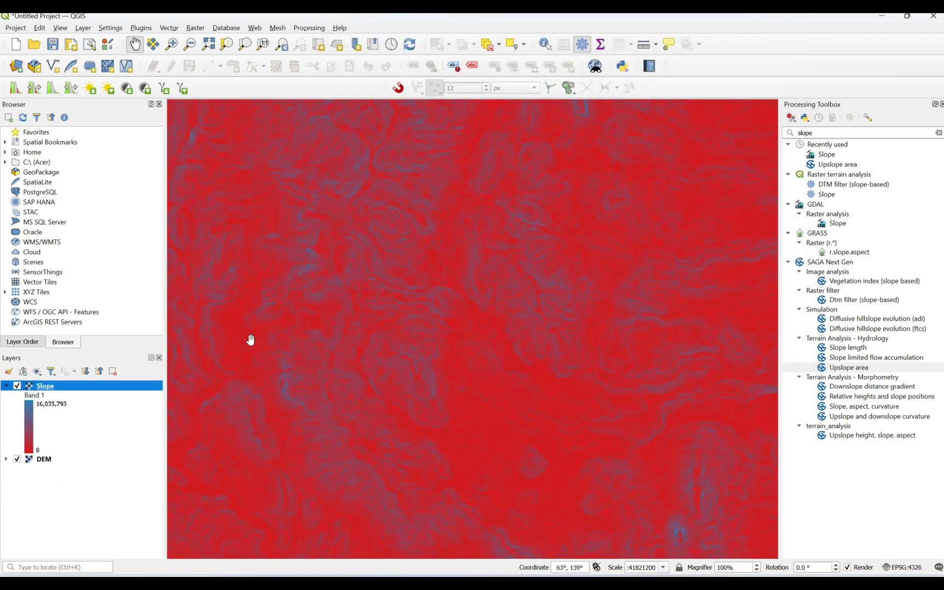
left_click_drag(343, 283, 387, 329)
scroll(362, 262, "up", 3)
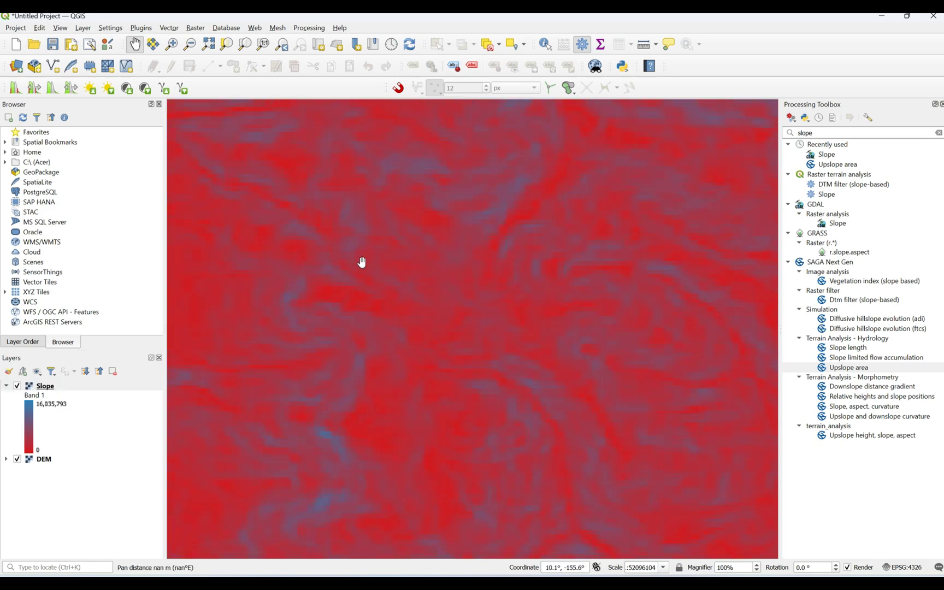
scroll(361, 262, "down", 3)
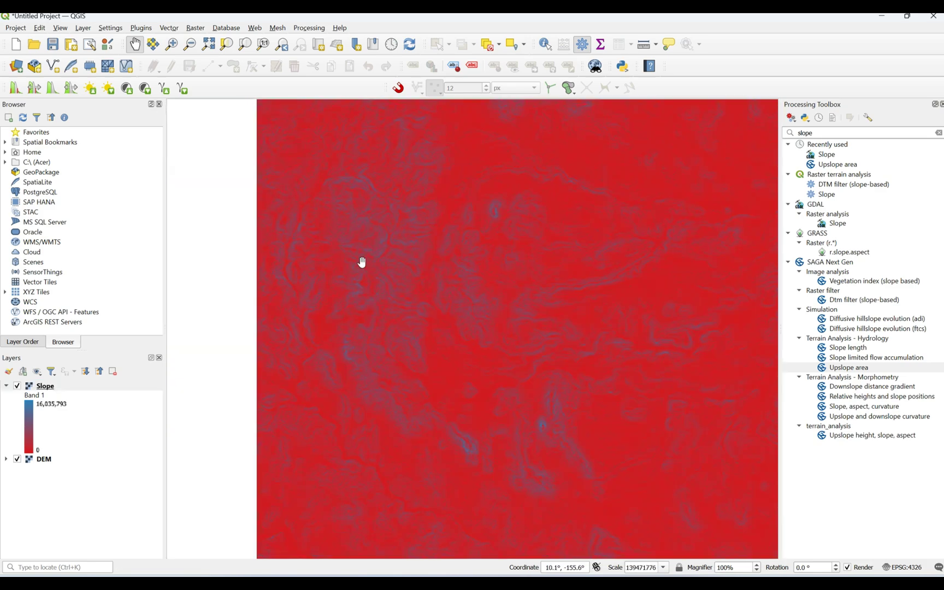
scroll(362, 262, "down", 1)
left_click_drag(482, 293, 421, 316)
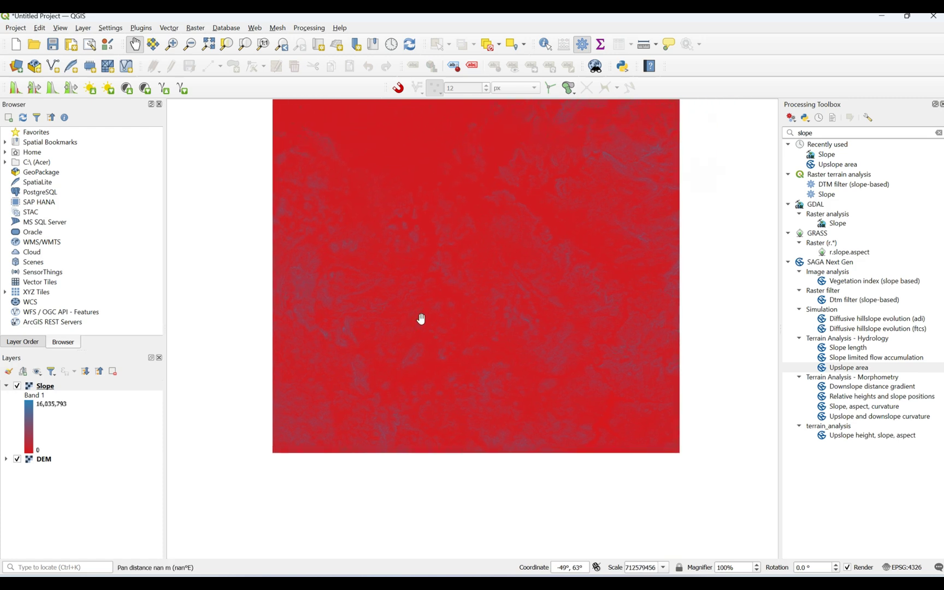
scroll(420, 321, "down", 2)
Change the Slope layer's color ramp to Viridis, apply it and close the layer properties
right_click(38, 388)
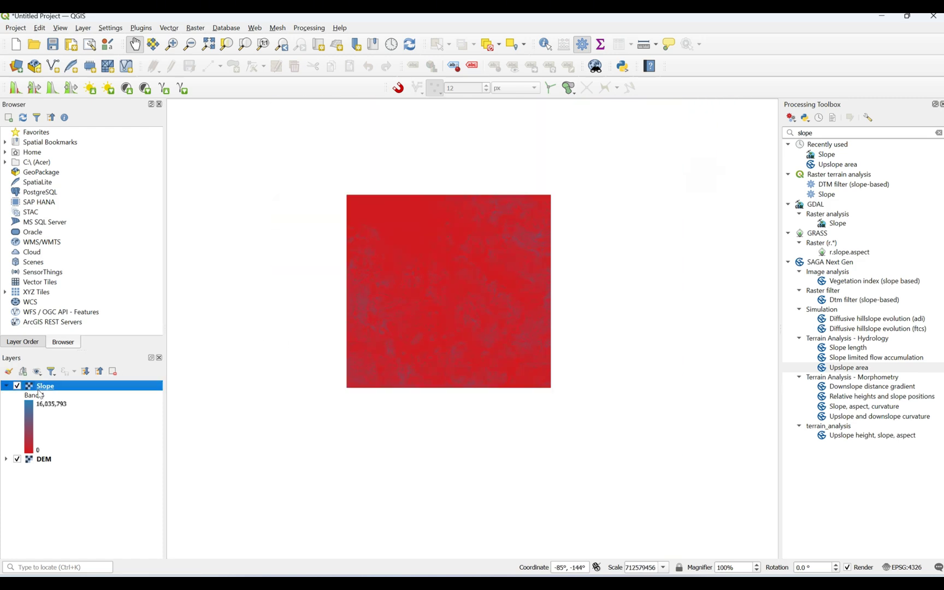
left_click(70, 384)
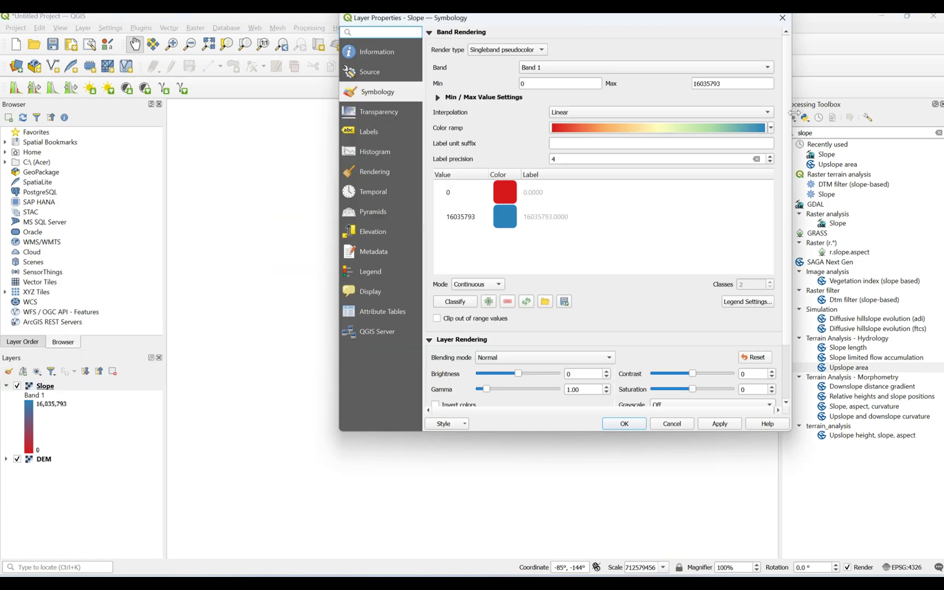
left_click(772, 129)
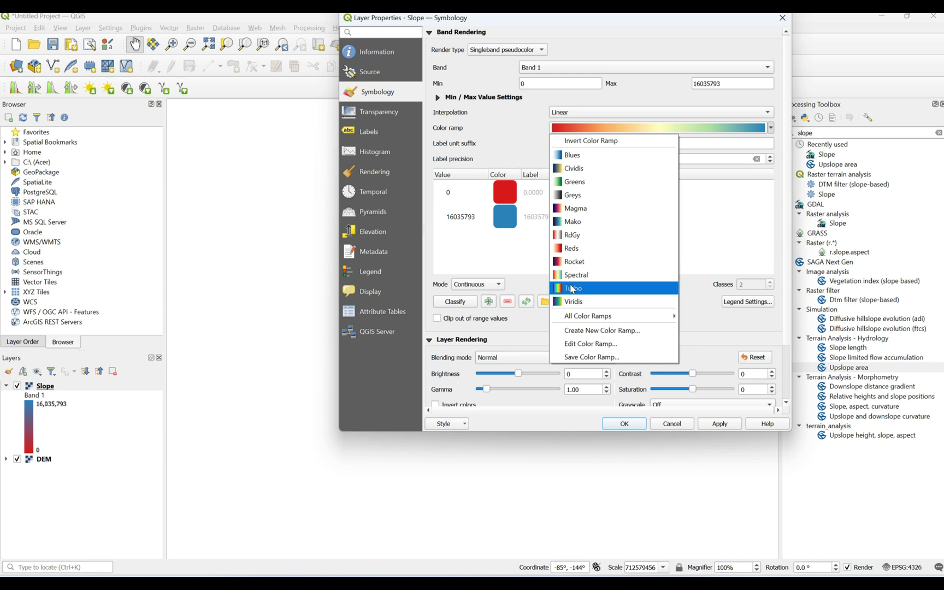
left_click(568, 302)
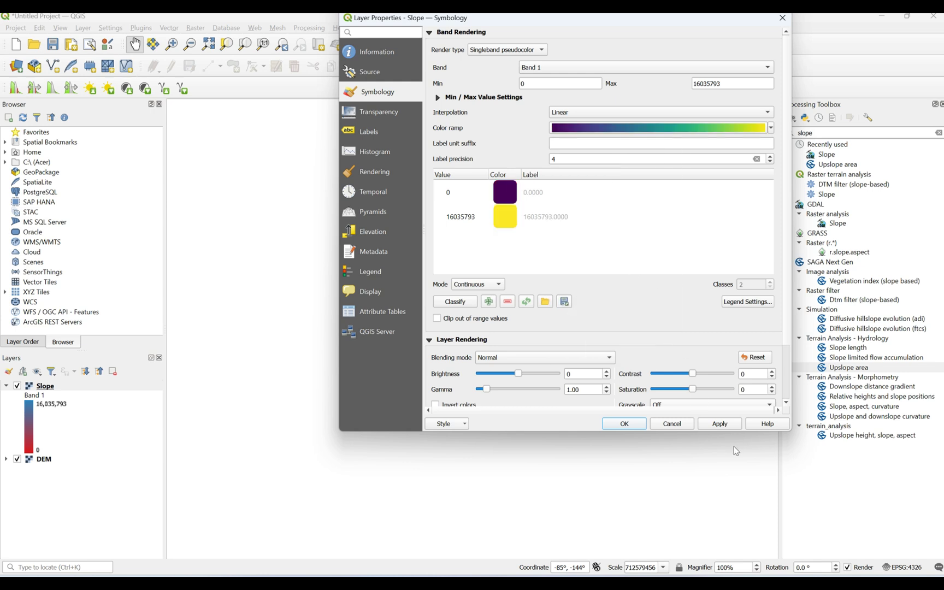
left_click(719, 425)
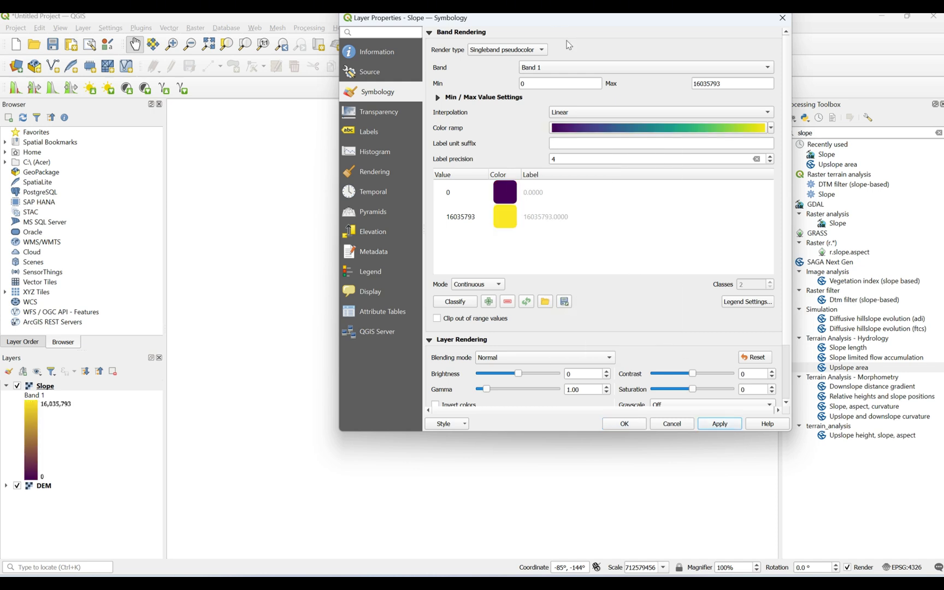
left_click_drag(628, 21, 728, 55)
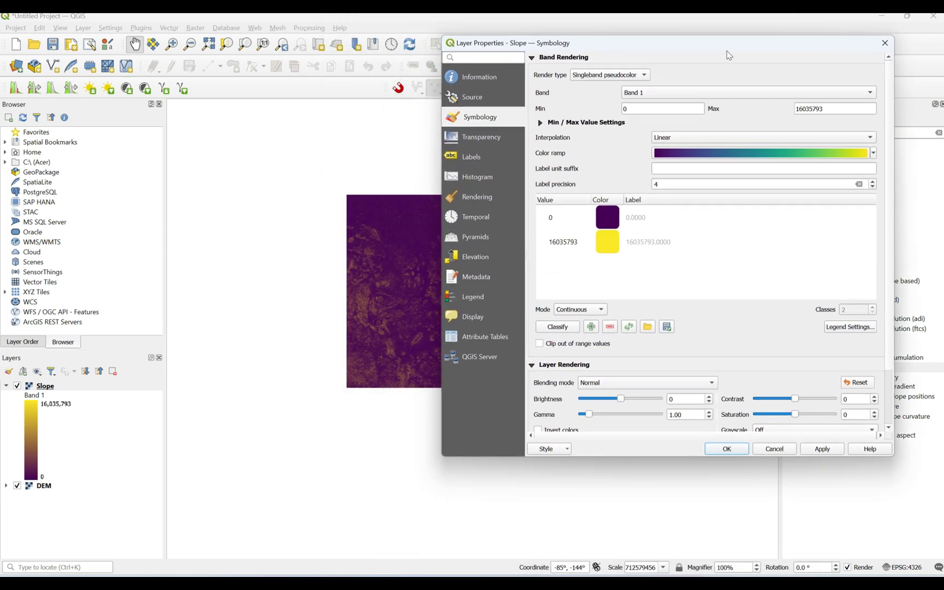
left_click(735, 452)
scroll(382, 333, "up", 3)
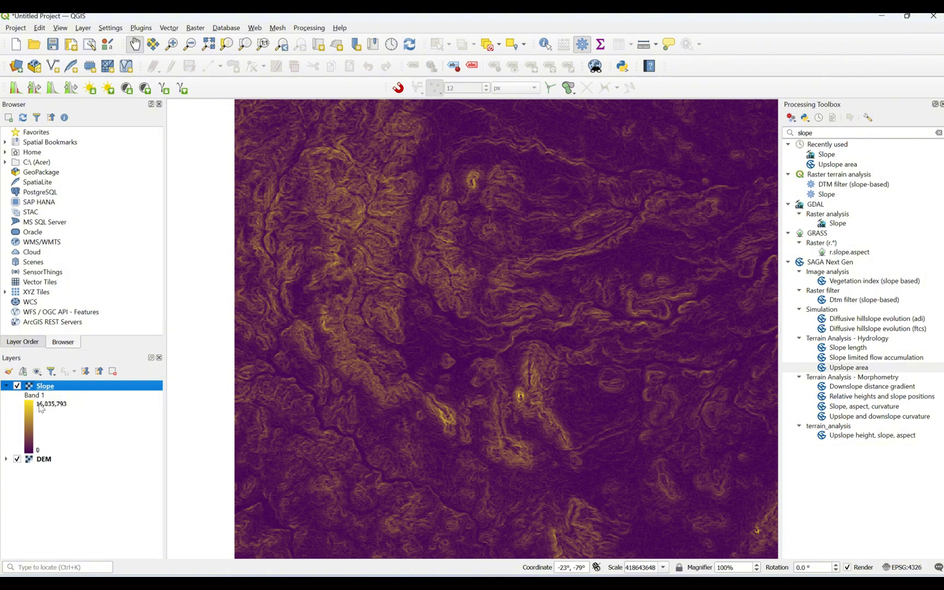
left_click_drag(369, 248, 384, 295)
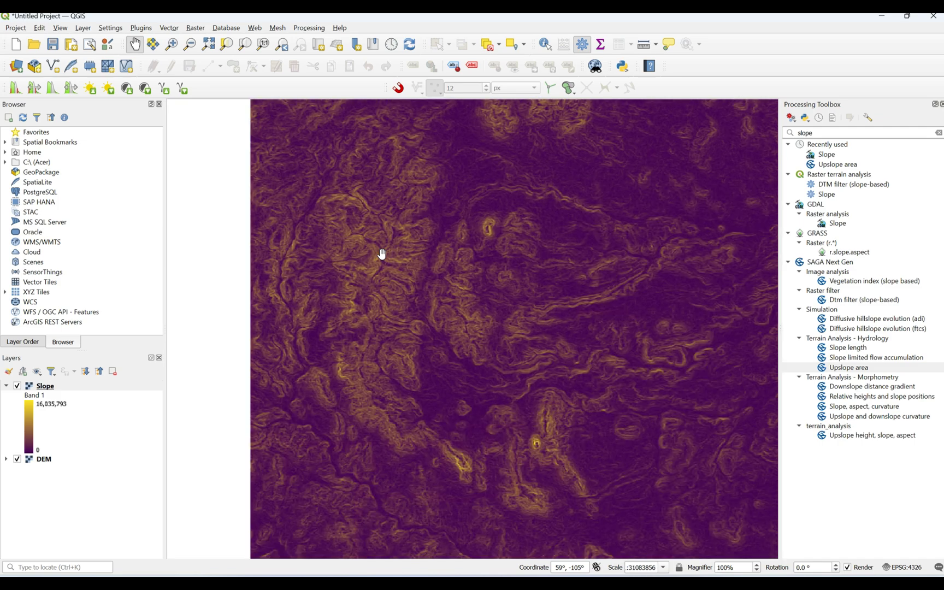
scroll(382, 254, "down", 3)
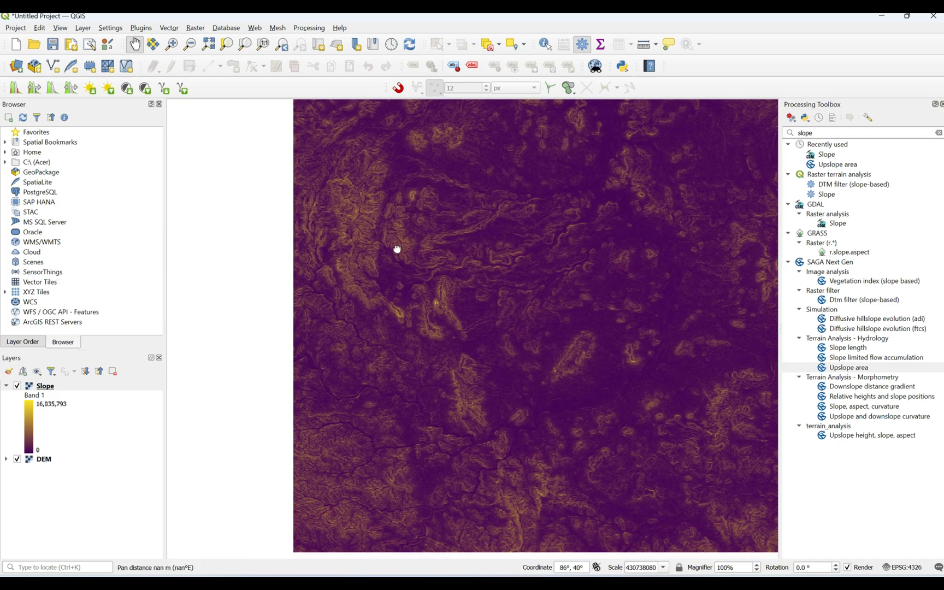
scroll(366, 322, "down", 1)
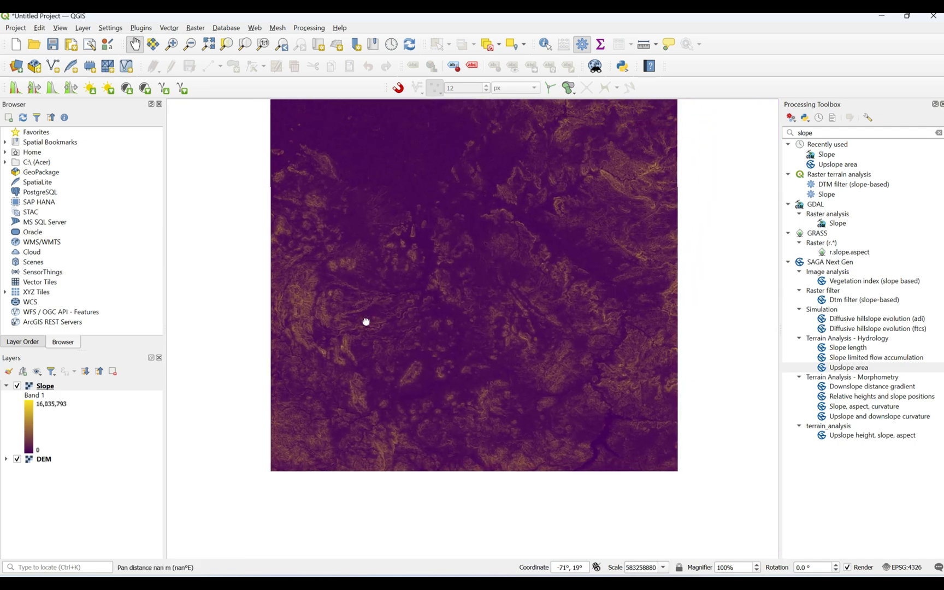
scroll(381, 360, "up", 1)
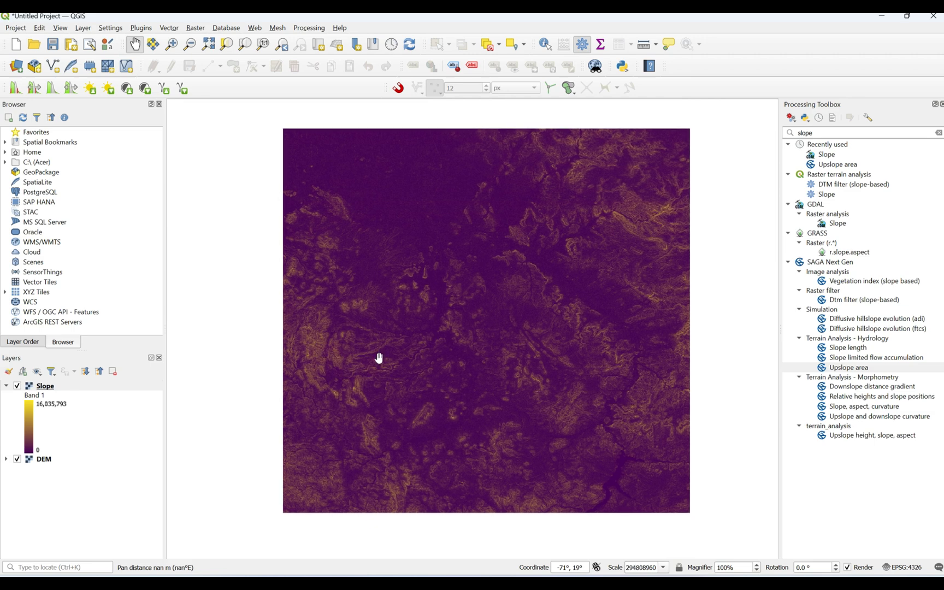